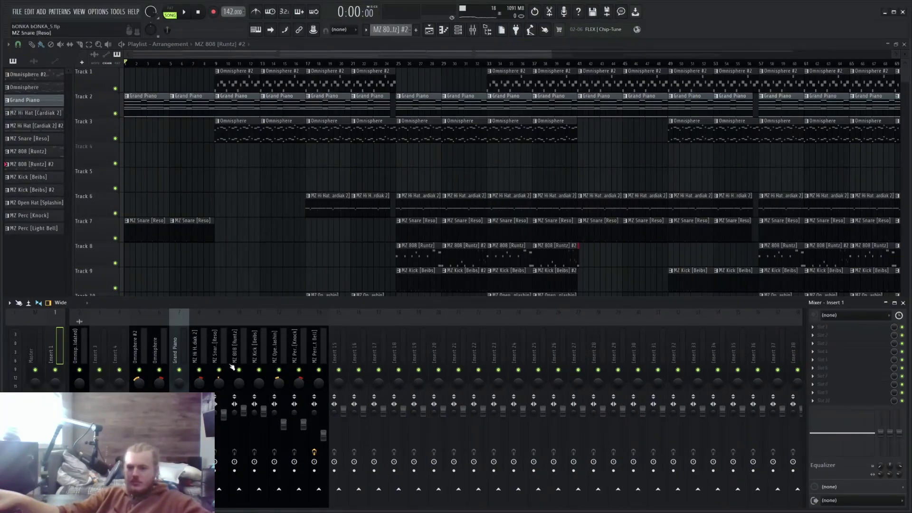
Close the mixer, open the Omnisphere melody in the piano roll, play it back, and return to the playlist.
left_click(903, 303)
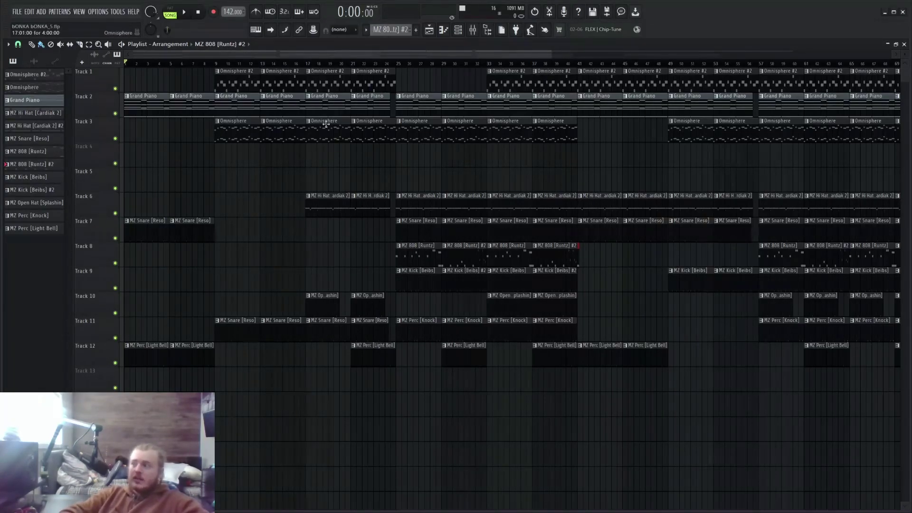
double_click(234, 83)
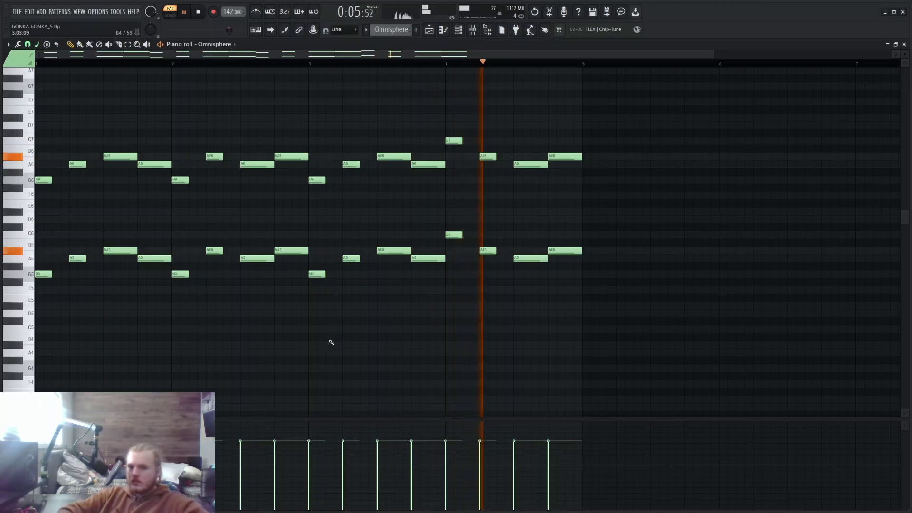
key("space")
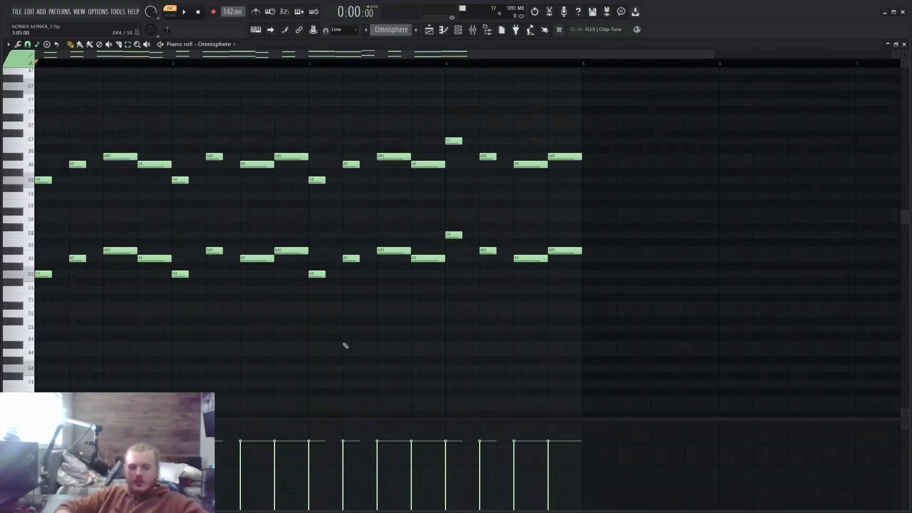
key("space")
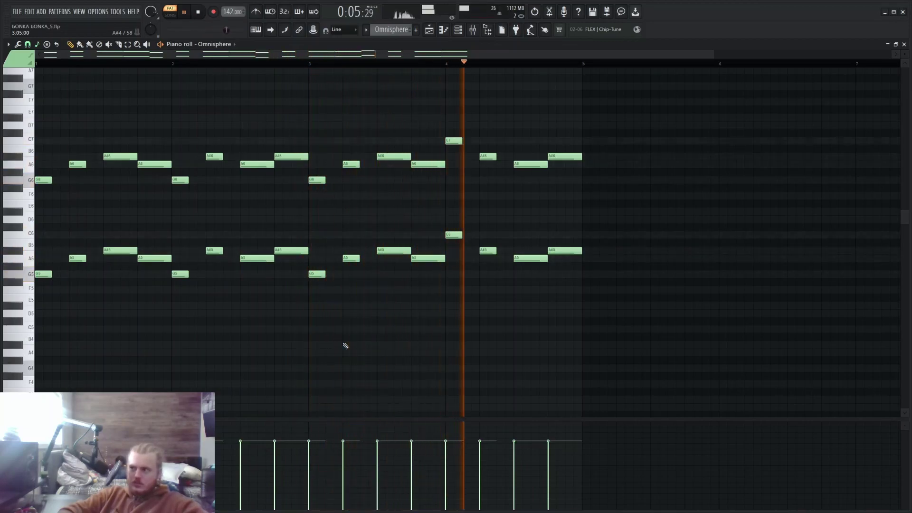
key("space")
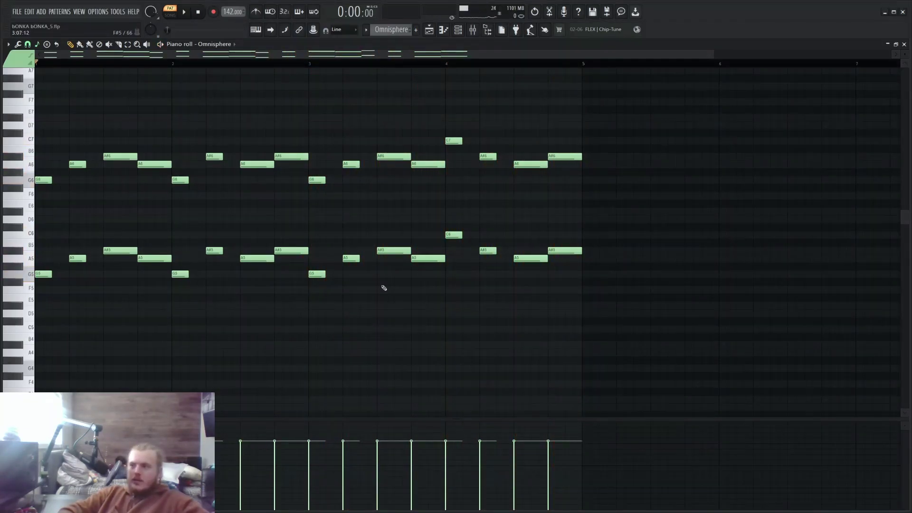
left_click(904, 44)
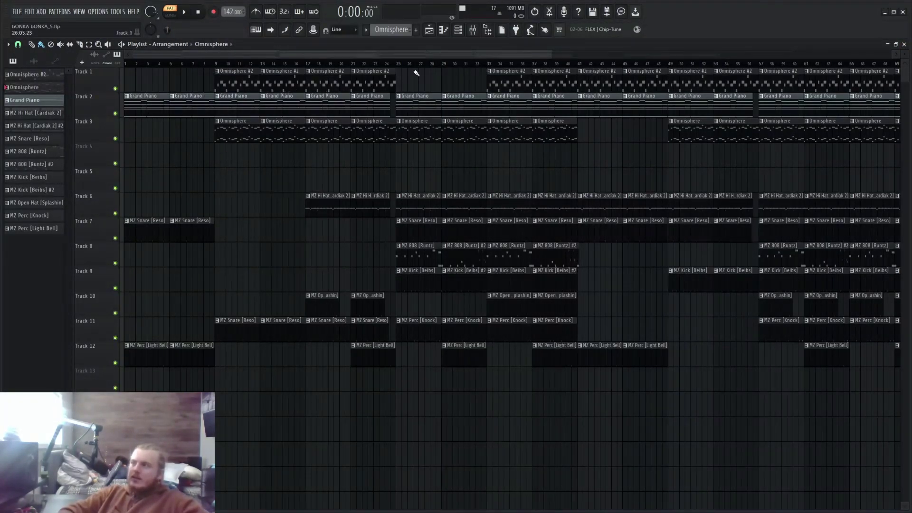
Open the Grand Piano pattern in the piano roll and examine its chords by highlighting the inner notes and the A#4–A4 line.
double_click(237, 108)
scroll(312, 66, "up", 3)
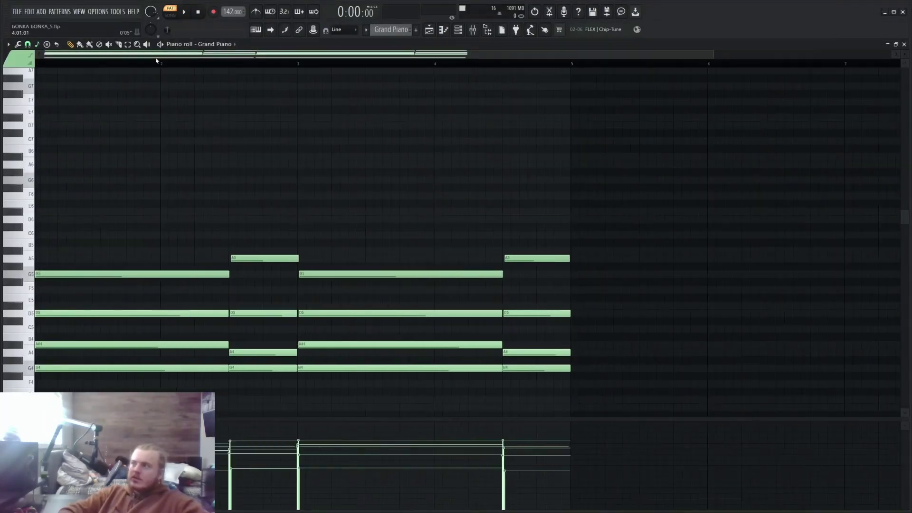
scroll(296, 138, "down", 4)
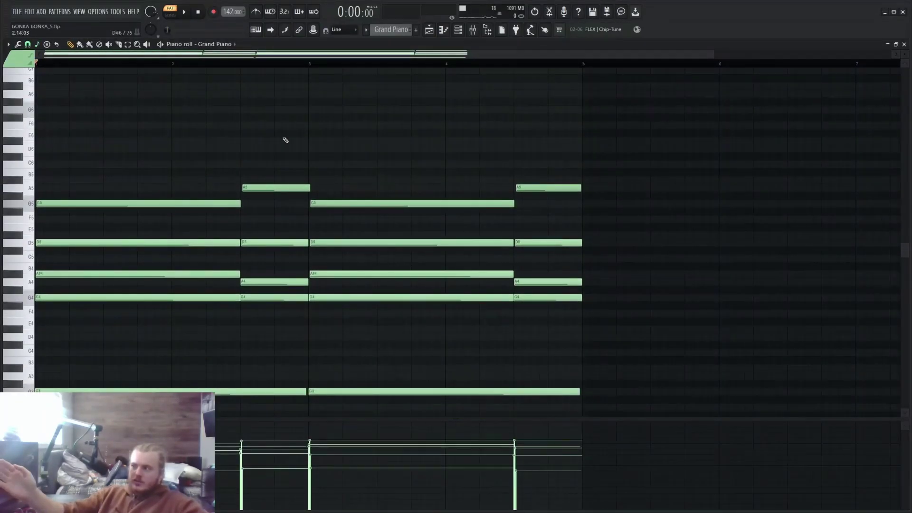
left_click_drag(584, 317, 40, 213)
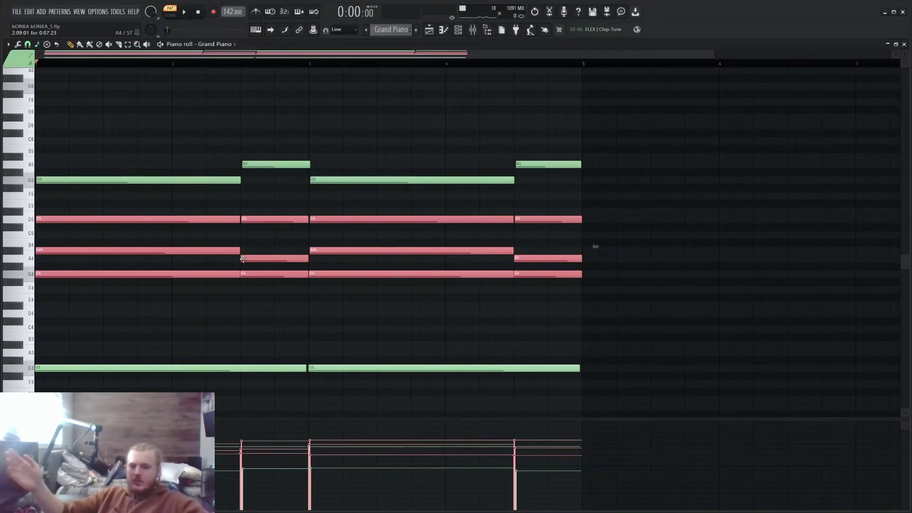
left_click_drag(248, 333, 282, 350)
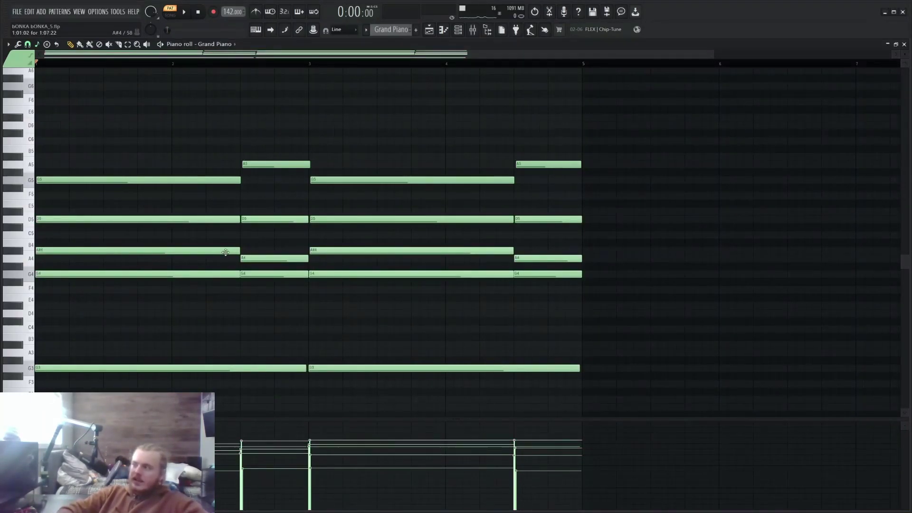
left_click_drag(225, 244, 594, 256)
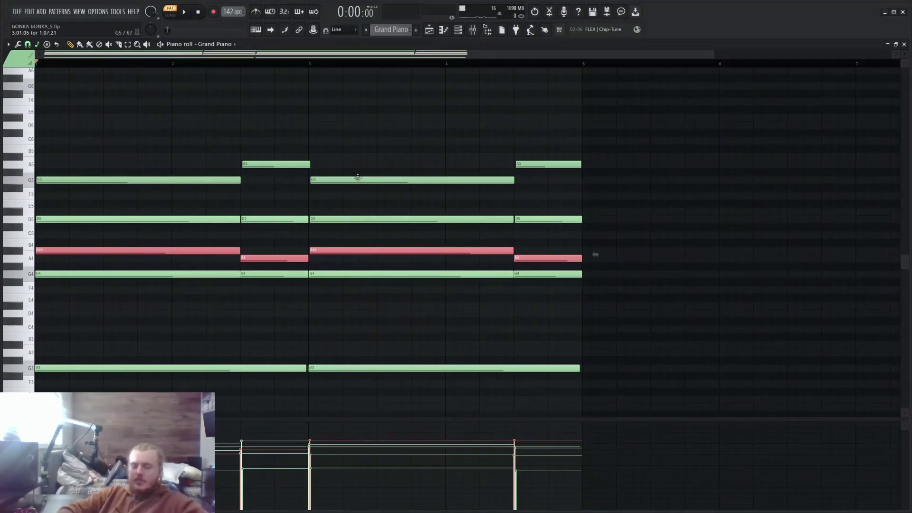
left_click(350, 197)
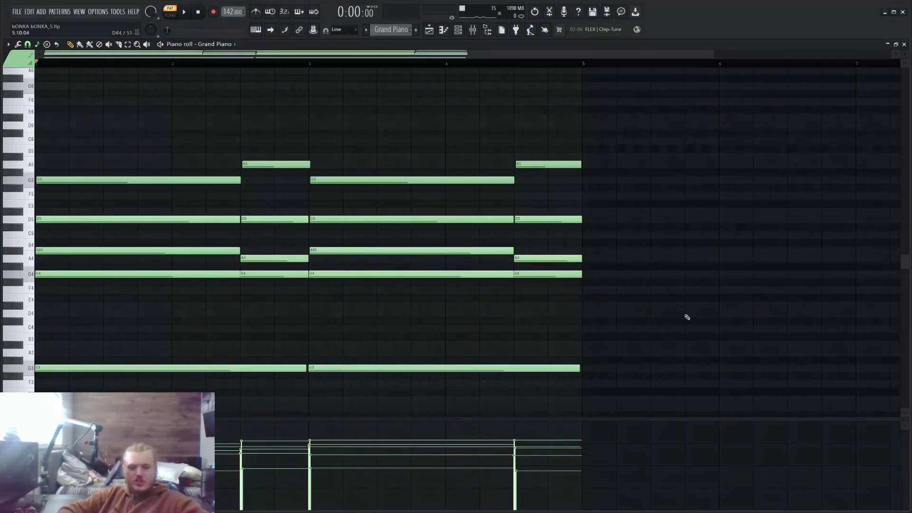
Play back the Grand Piano chord progression and close its piano roll.
key("space")
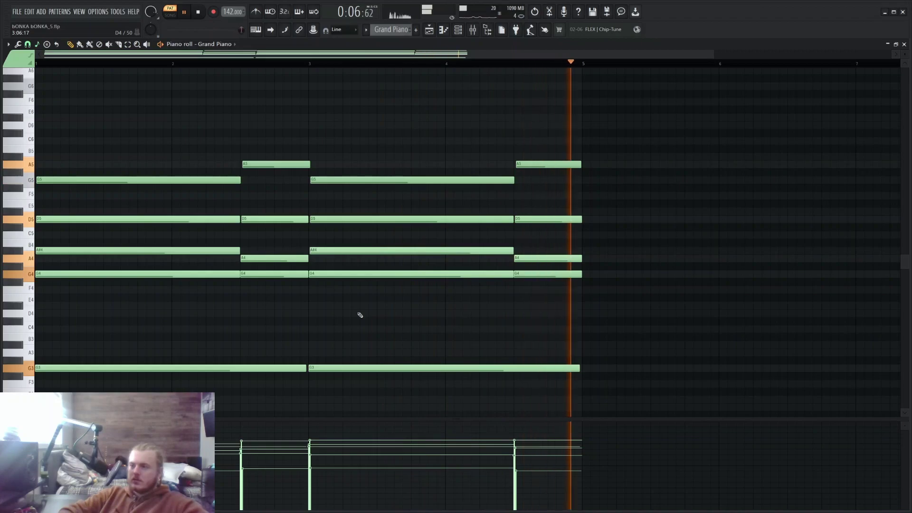
key("space")
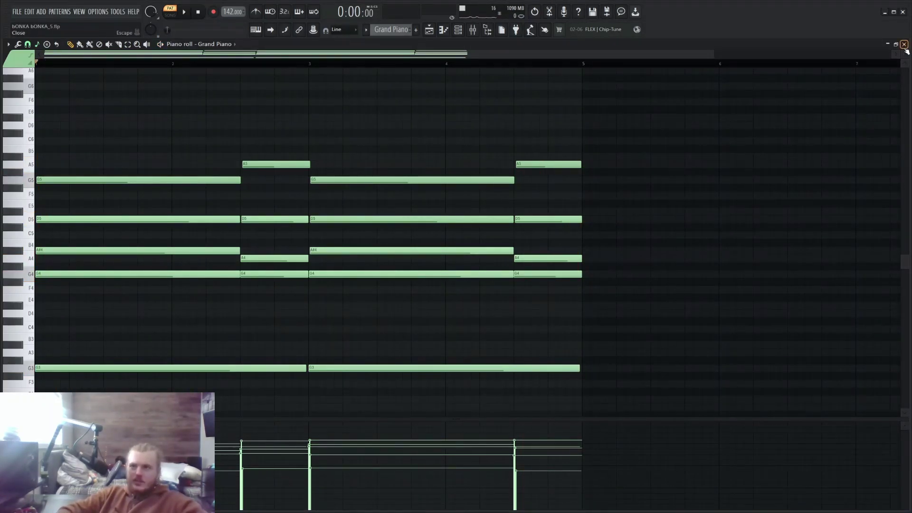
left_click(904, 46)
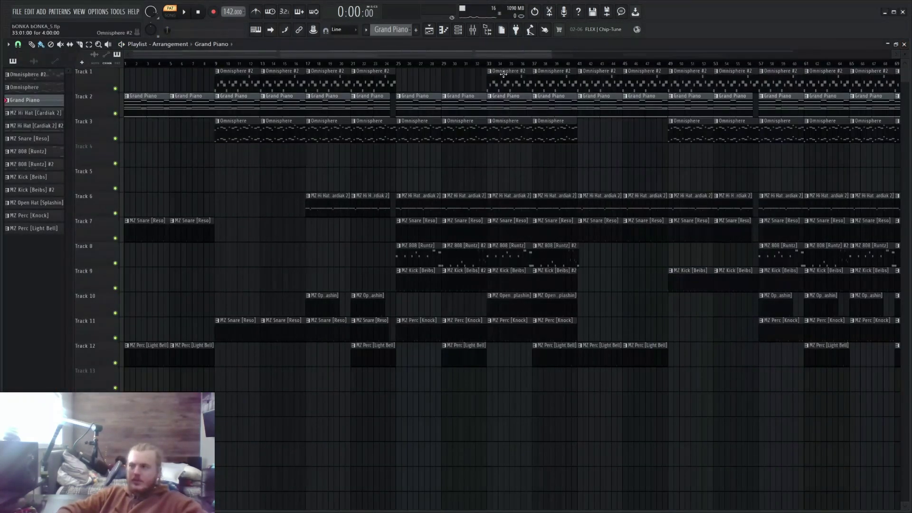
Open the Omnisphere #2 pattern in the piano roll, play it back, and return to the playlist.
double_click(235, 85)
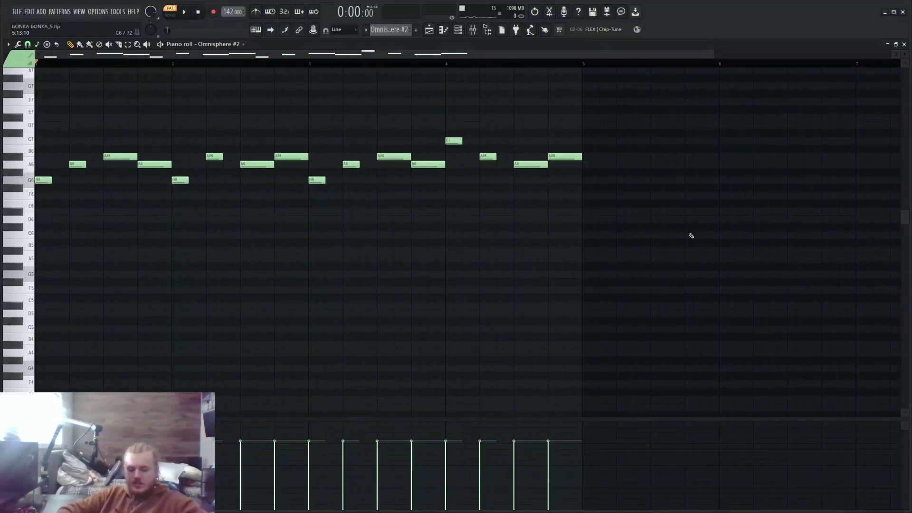
key("space")
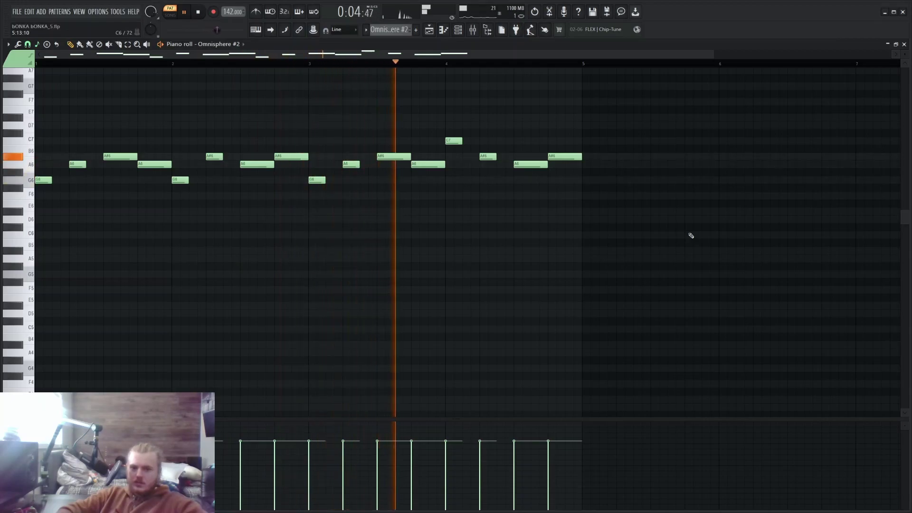
key("space")
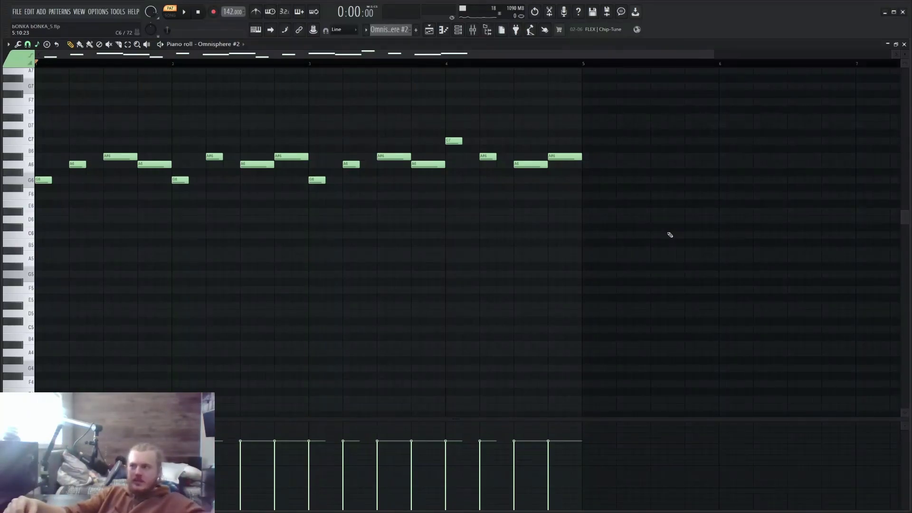
left_click(904, 44)
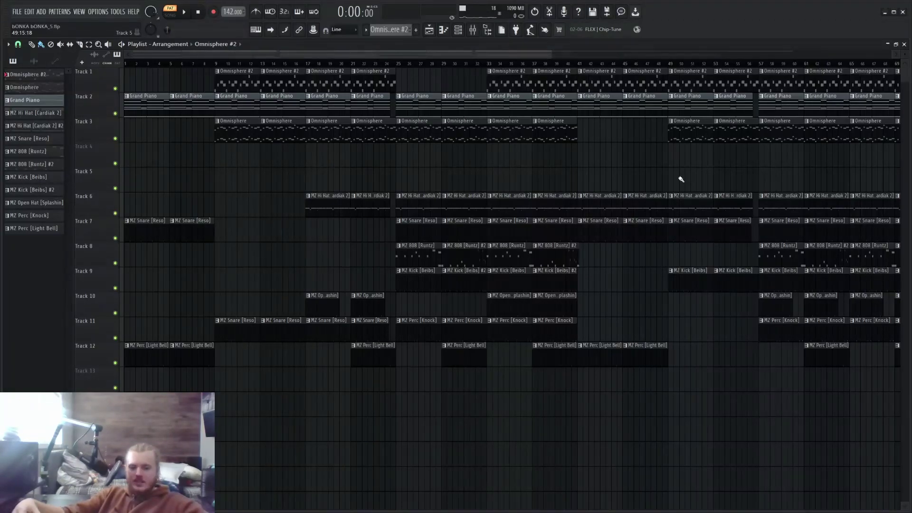
Play the arrangement from bar 9 with only the melody tracks audible.
left_click(217, 63)
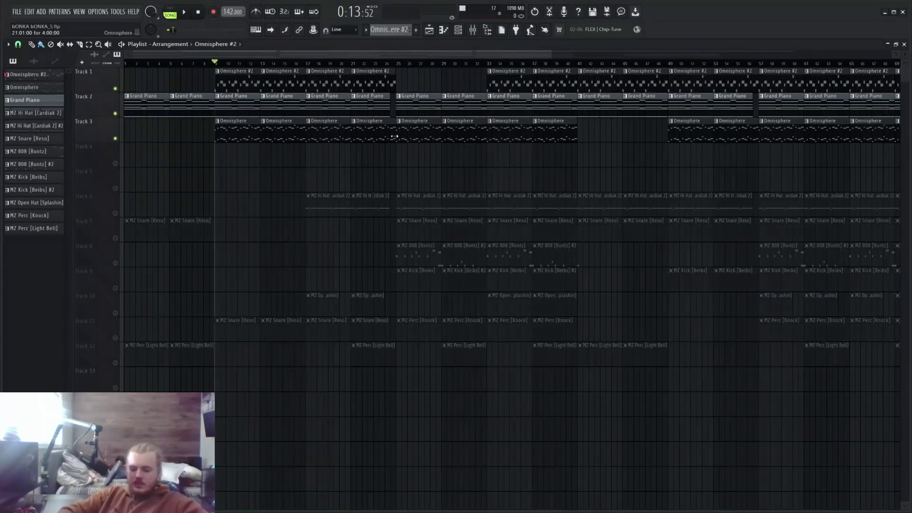
key("space")
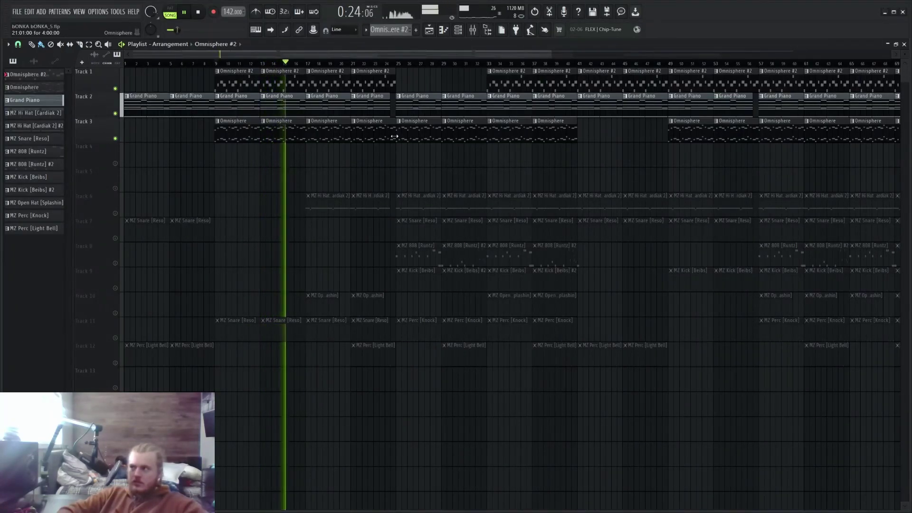
key("space")
Inspect the sample settings of the consolidated Omnisphere audio clip on Track 5 around bar 81, including its Reverse option, and close them.
left_click_drag(327, 58, 583, 90)
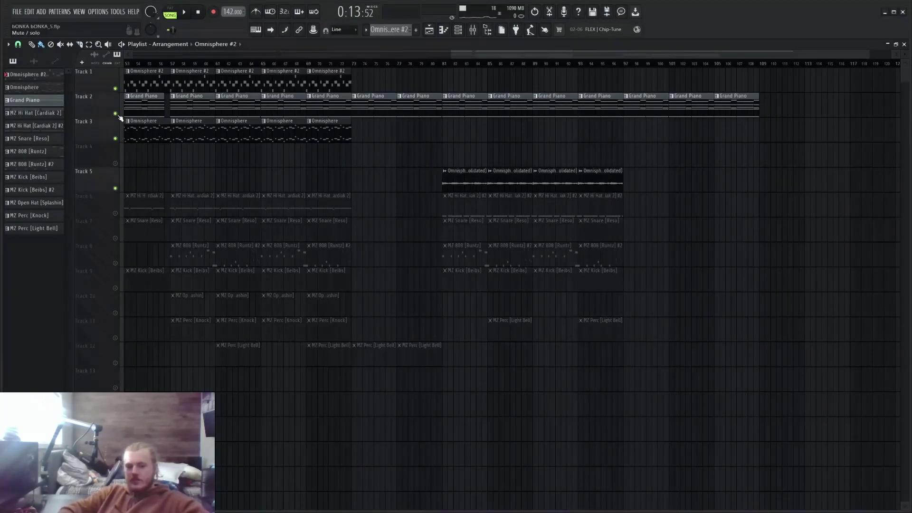
double_click(475, 184)
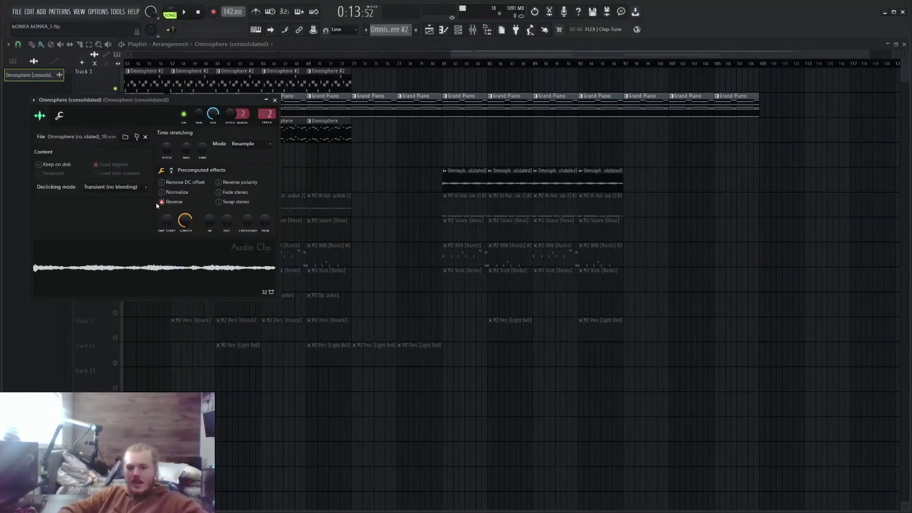
left_click(274, 100)
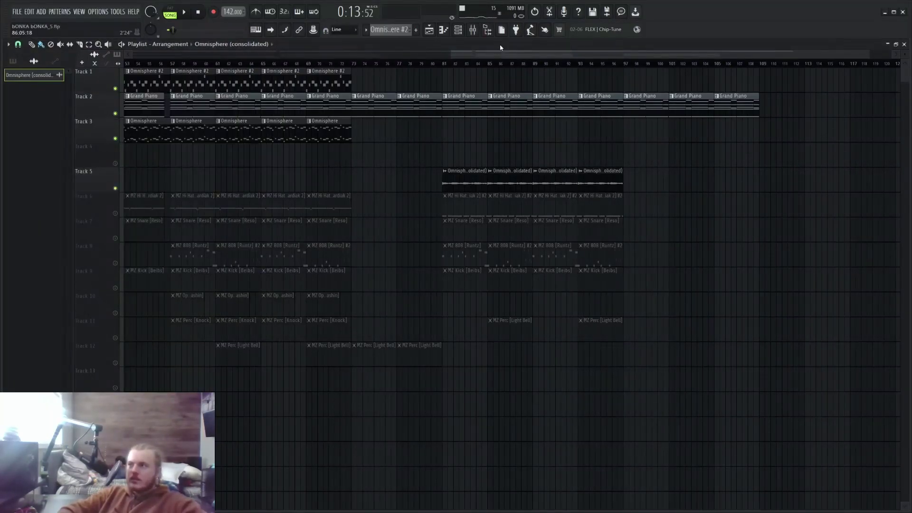
Inspect the Soundgoodizer effect on the consolidated Omnisphere's mixer track and play the arrangement from bar 81.
left_click(472, 29)
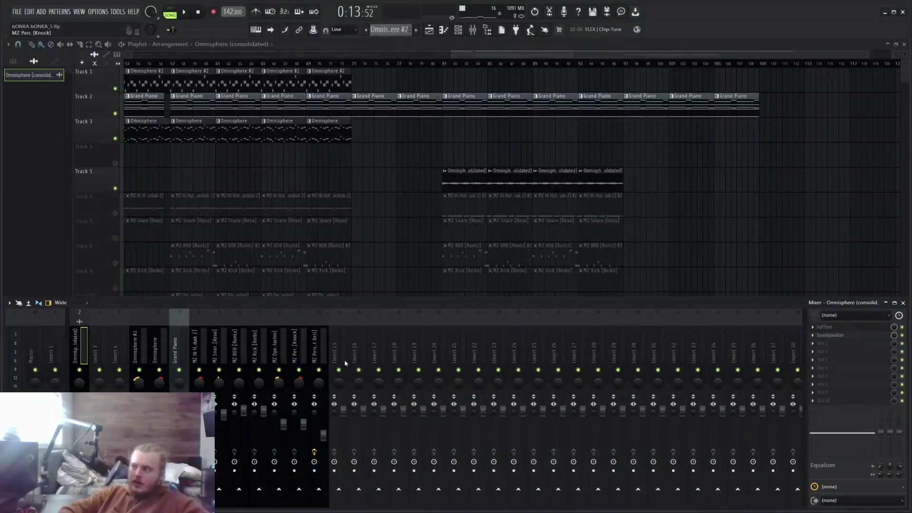
left_click(839, 336)
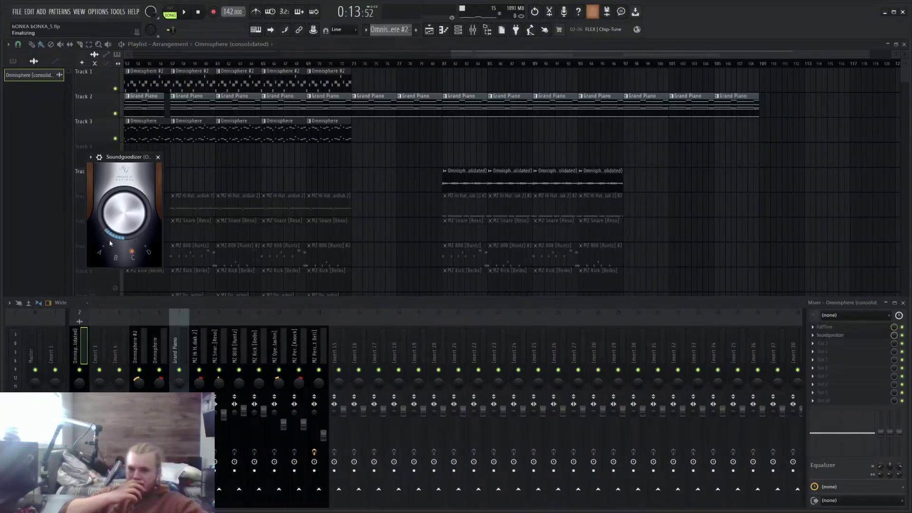
left_click(158, 157)
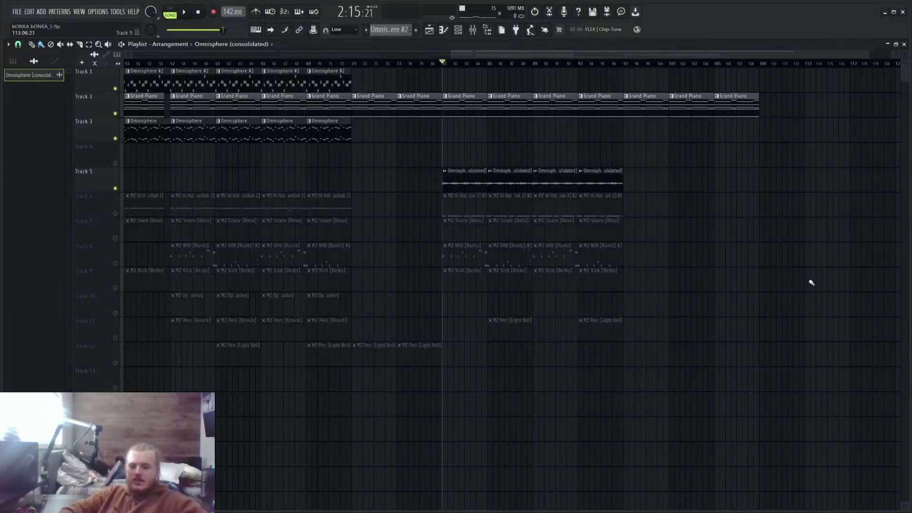
key("space")
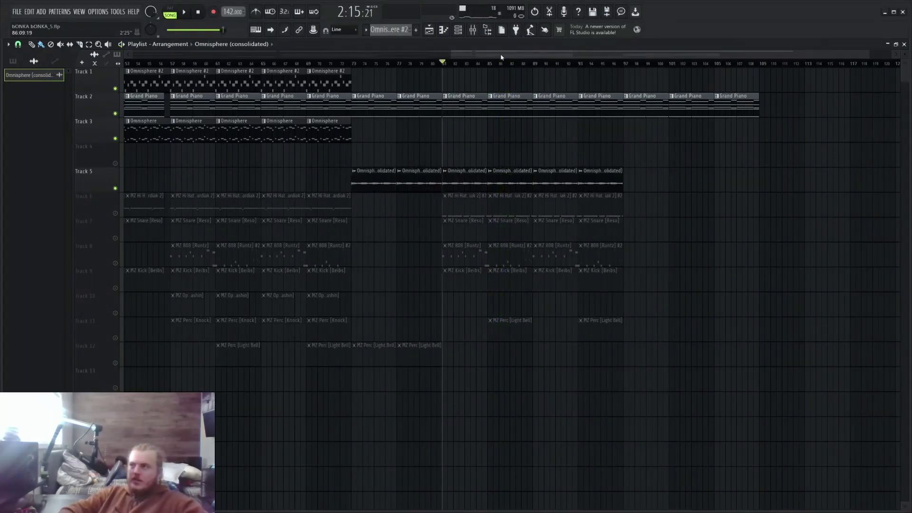
Unmute all the playlist tracks again.
left_click_drag(499, 56, 166, 98)
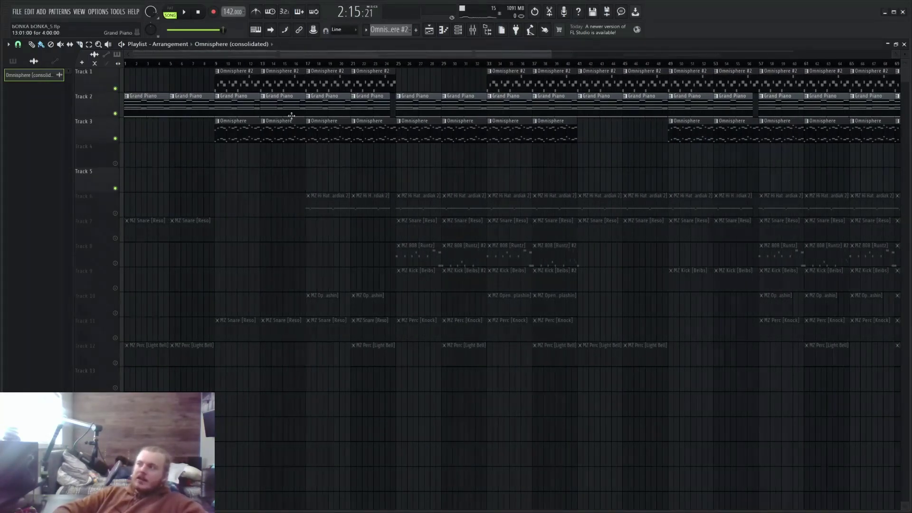
left_click_drag(550, 54, 745, 74)
right_click(116, 139)
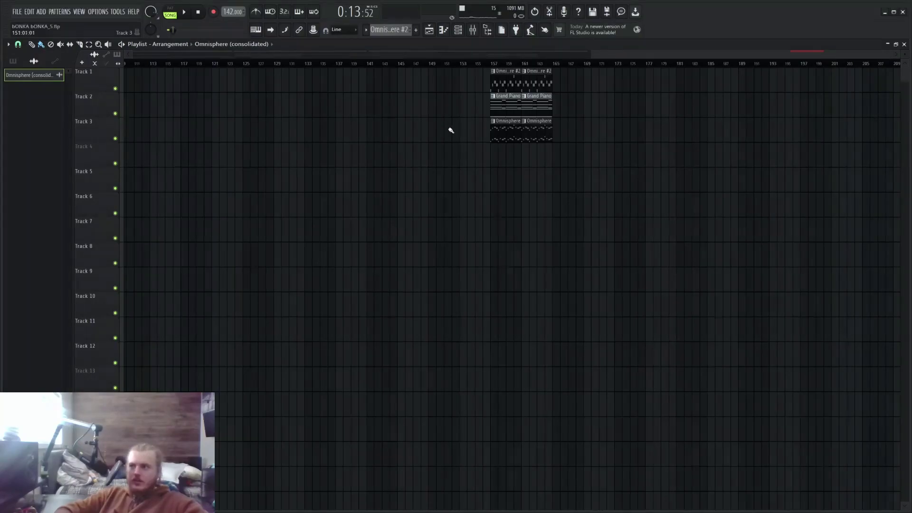
Create a new pattern with the default name, place it on Track 4 under the melody clips at bar 157, and select the eight-bar range they span.
left_click(415, 30)
key("Return")
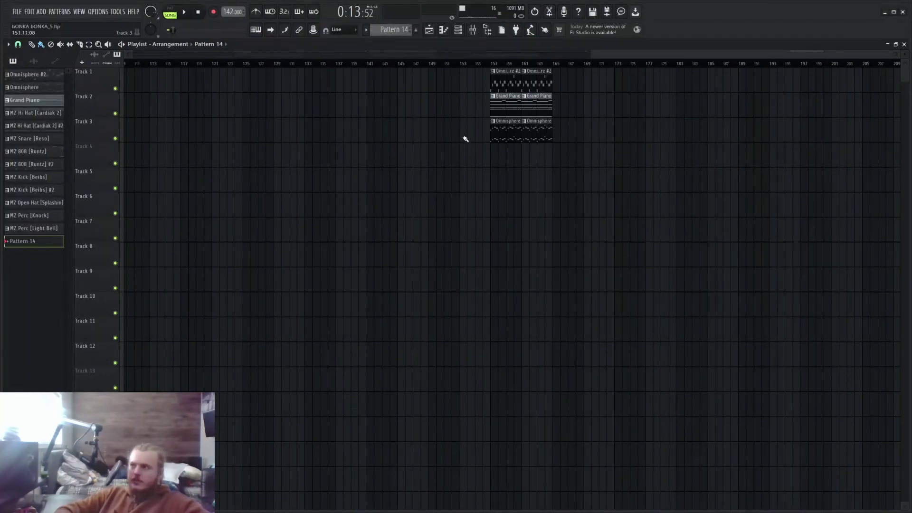
left_click_drag(505, 154, 555, 152)
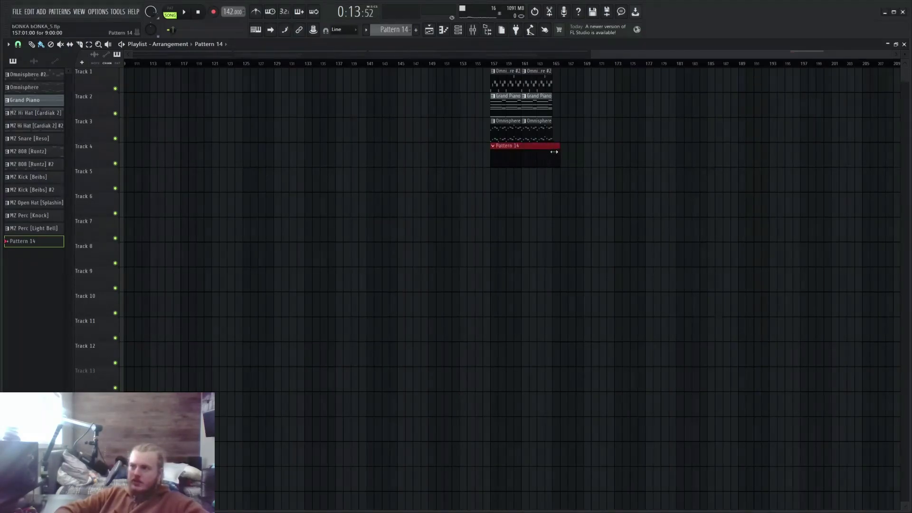
left_click_drag(491, 63, 552, 71)
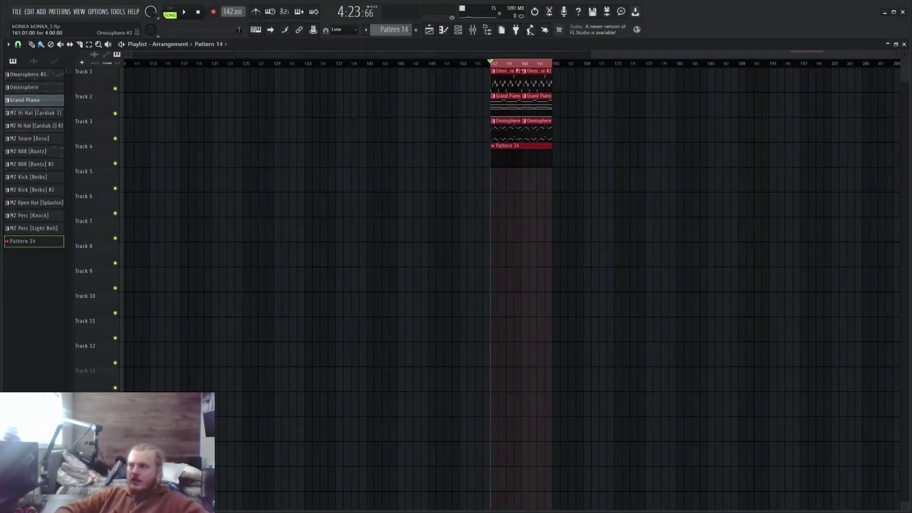
Open Pattern 14 from the playlist and examine the MZ Hi Hat [Cardiak 2] notes in the piano roll.
double_click(518, 149)
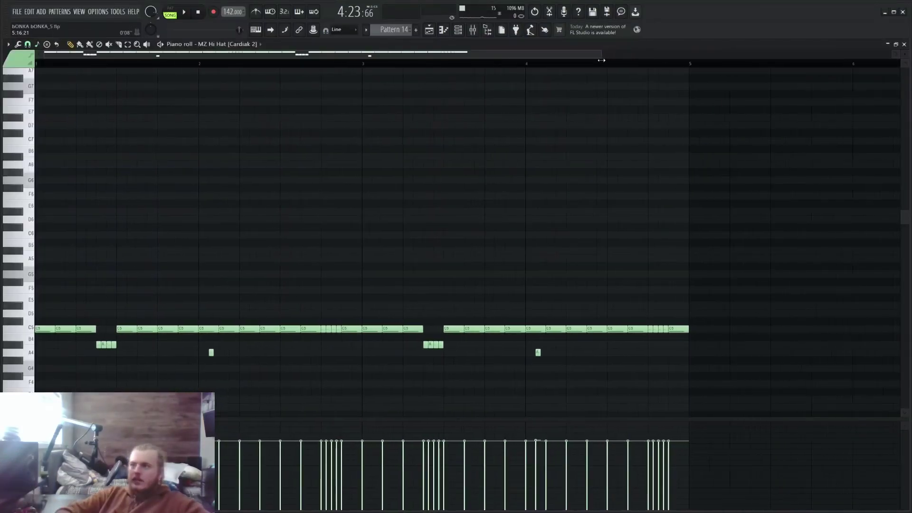
scroll(544, 110, "down", 1)
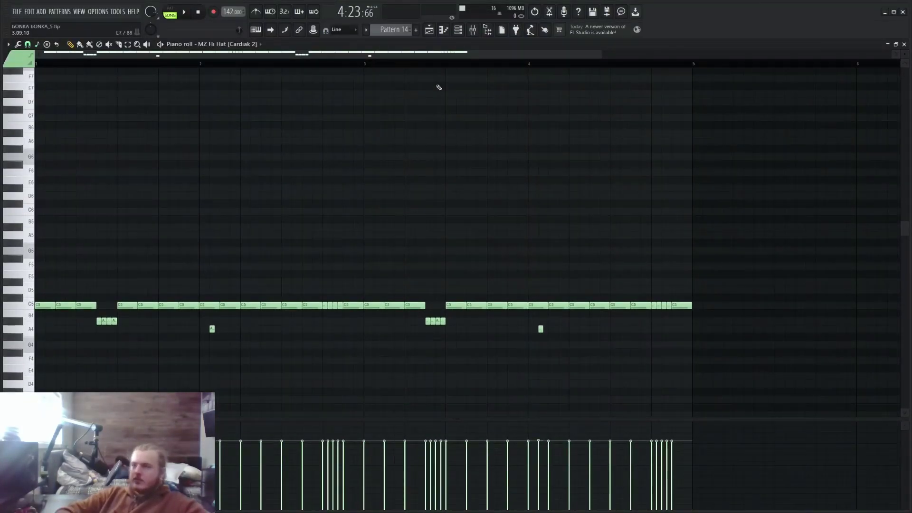
scroll(347, 86, "down", 1)
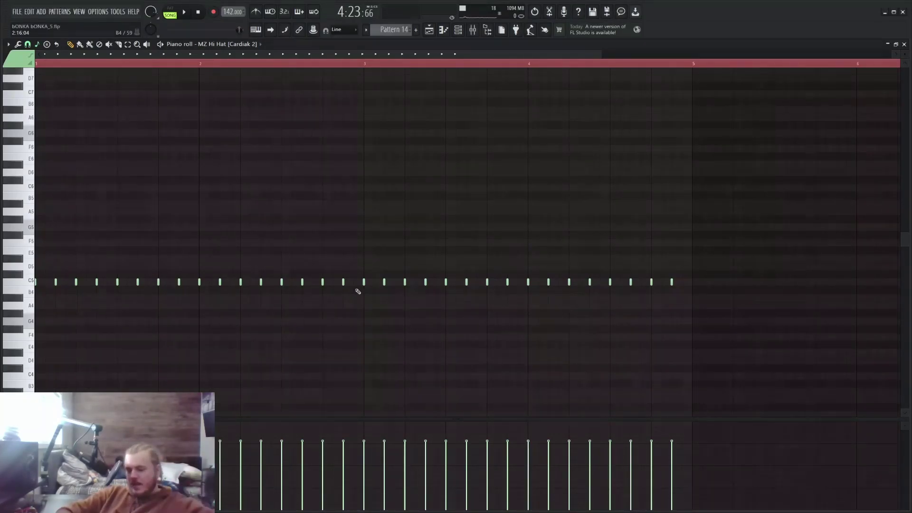
Lengthen all C5 hi-hat notes to two steps each, and split the fourth note into a four-hit roll with the Chopper.
key("ctrl+a")
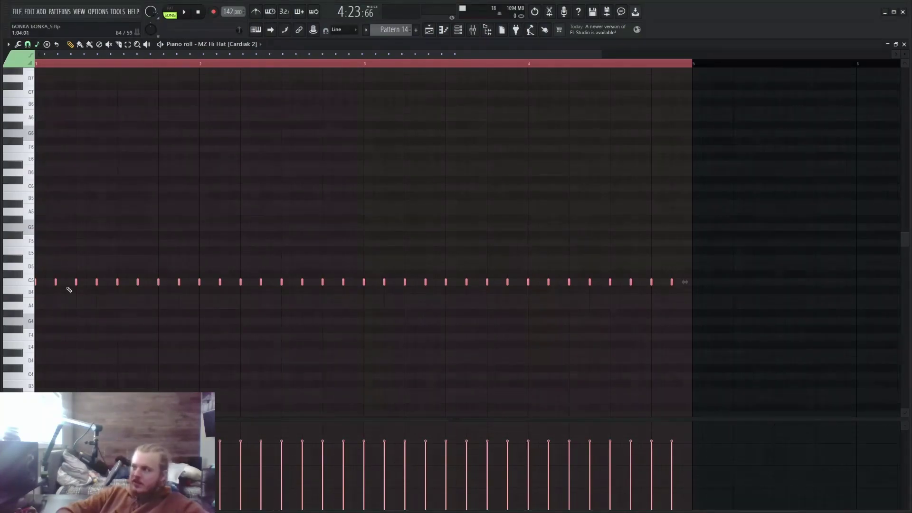
left_click_drag(57, 282, 72, 282)
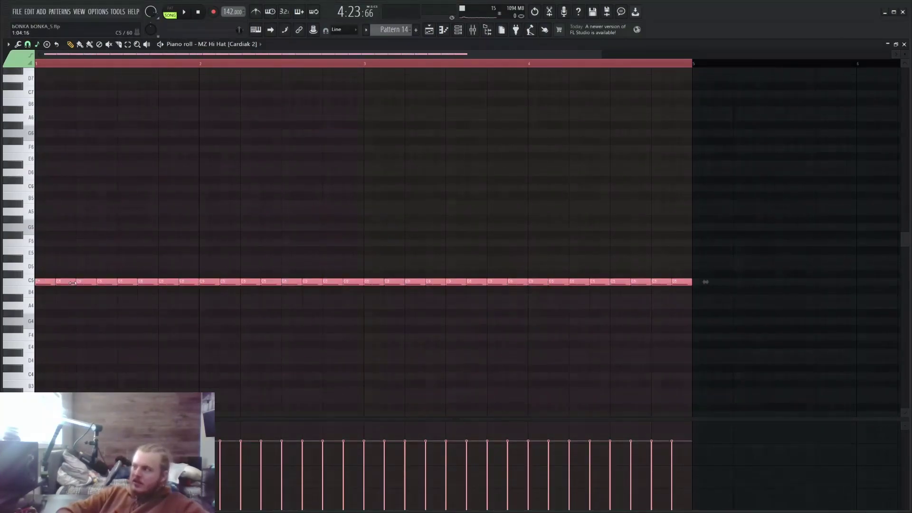
left_click(149, 296)
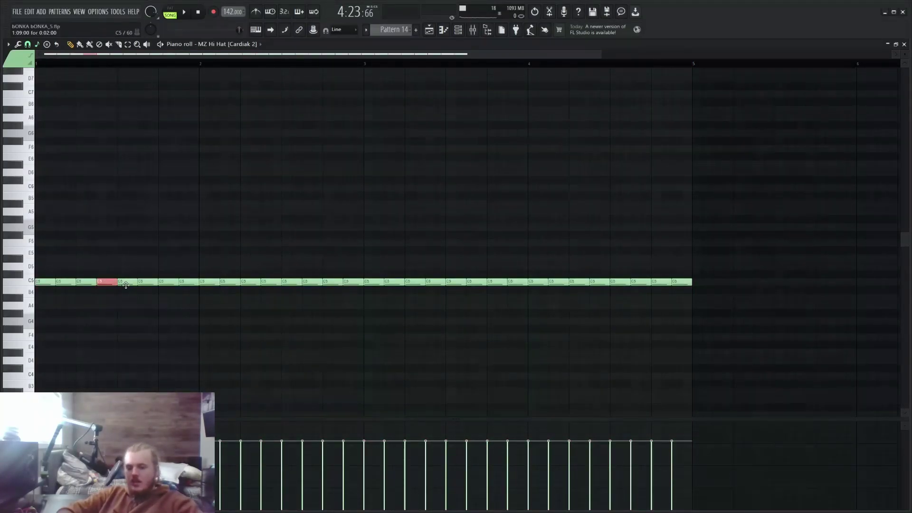
key("alt+u")
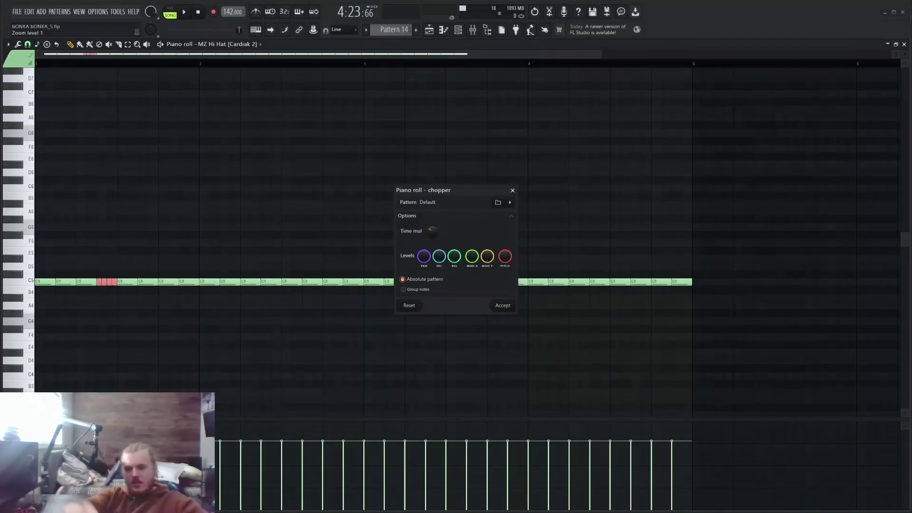
left_click(498, 306)
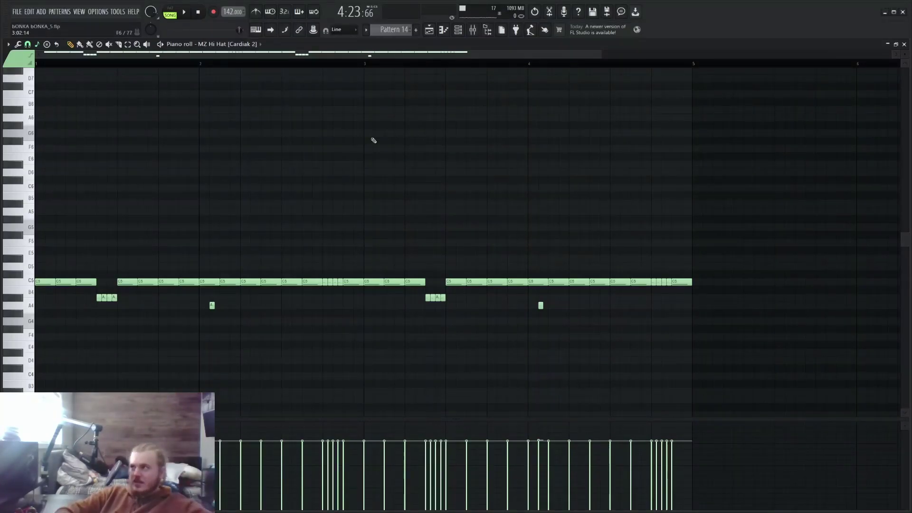
Return to the playlist and inspect the step layout of the MZ Snare [Reso] pattern in the Channel rack.
key("F5")
key("space")
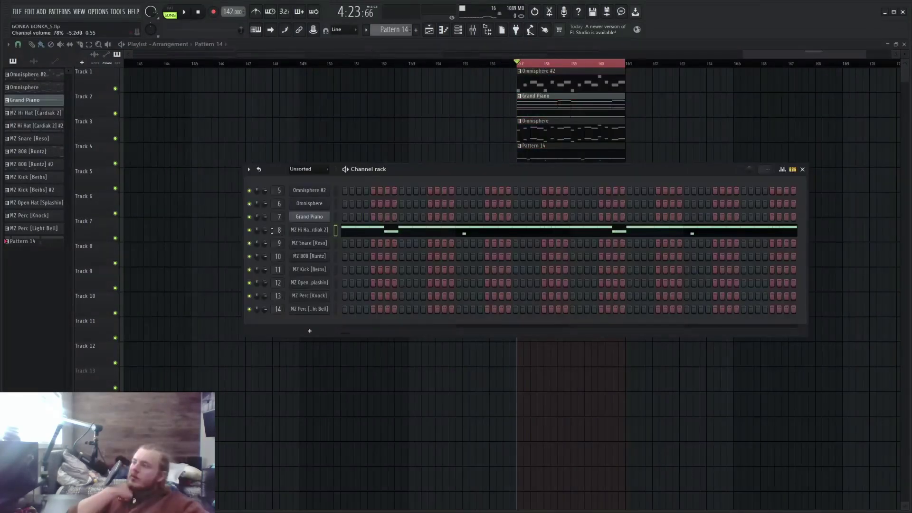
left_click(32, 140)
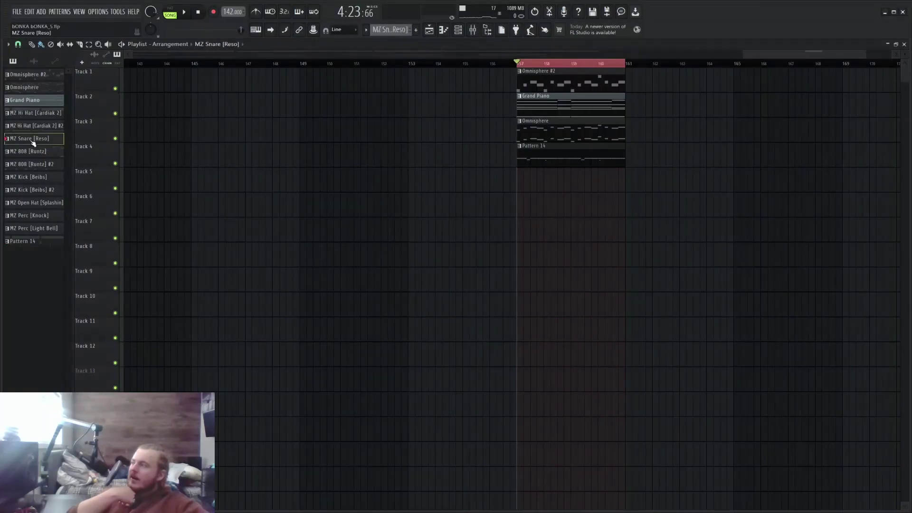
left_click(458, 29)
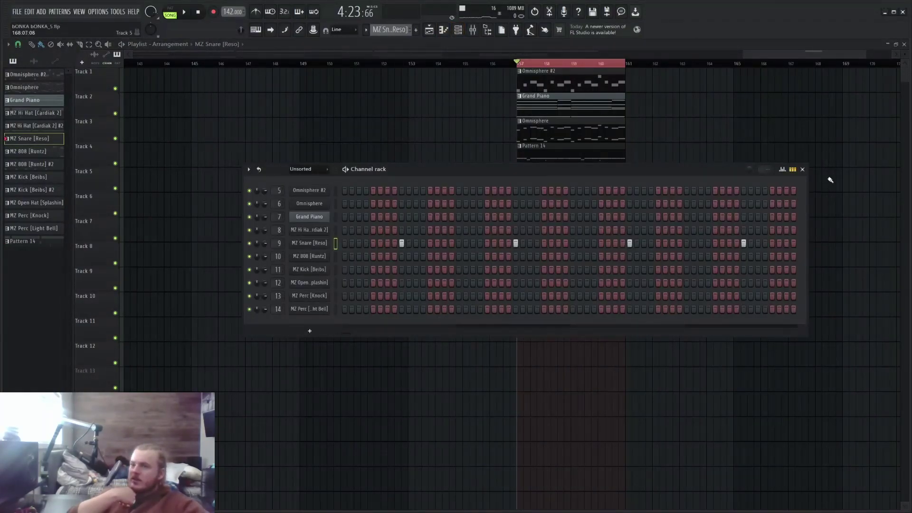
left_click(802, 169)
left_click(444, 30)
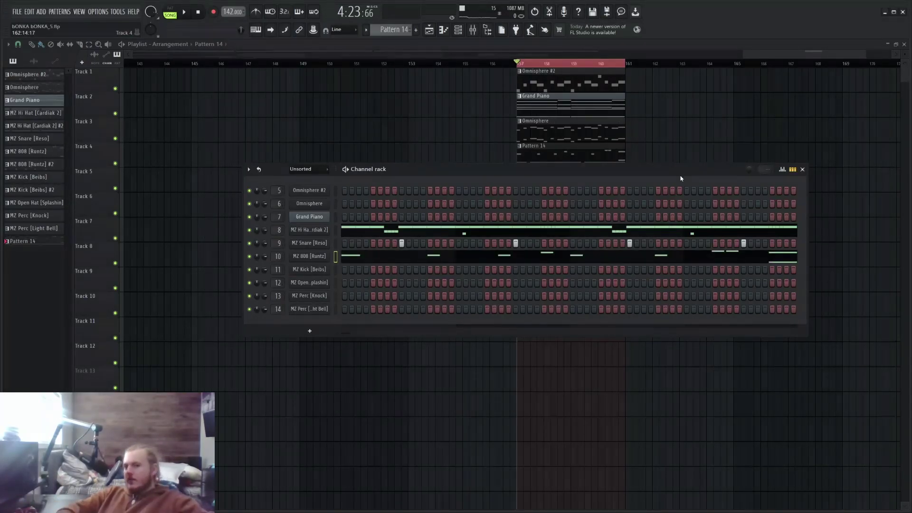
Play the four-bar loop at bar 157 to hear Pattern 14's 808, kick, open hat and percussion layers with the melodies.
key("space")
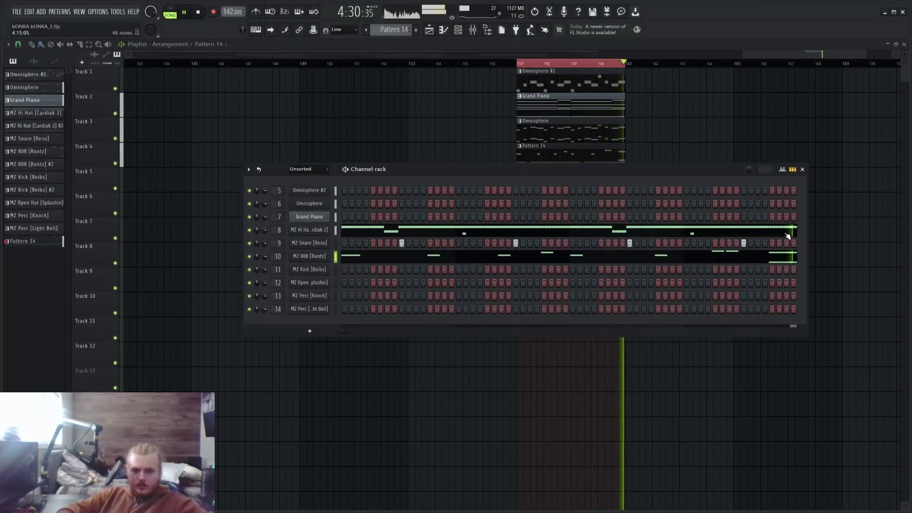
key("space")
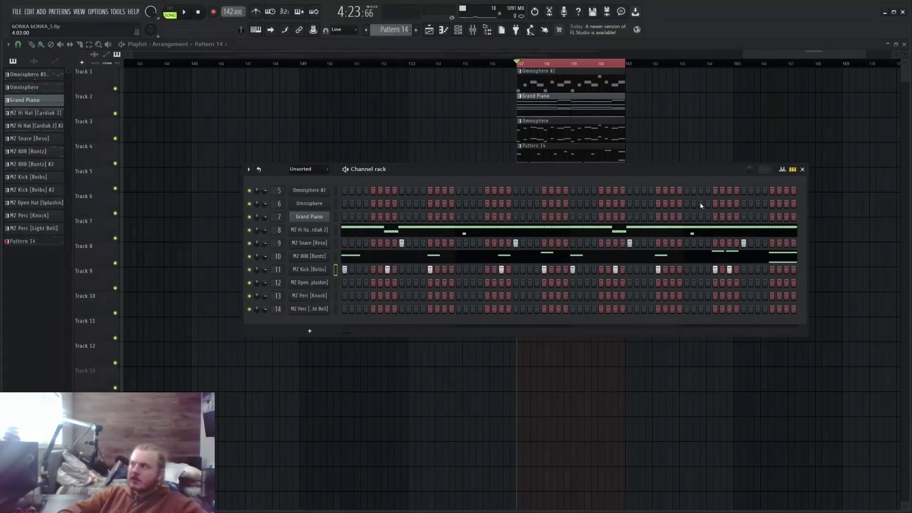
key("space")
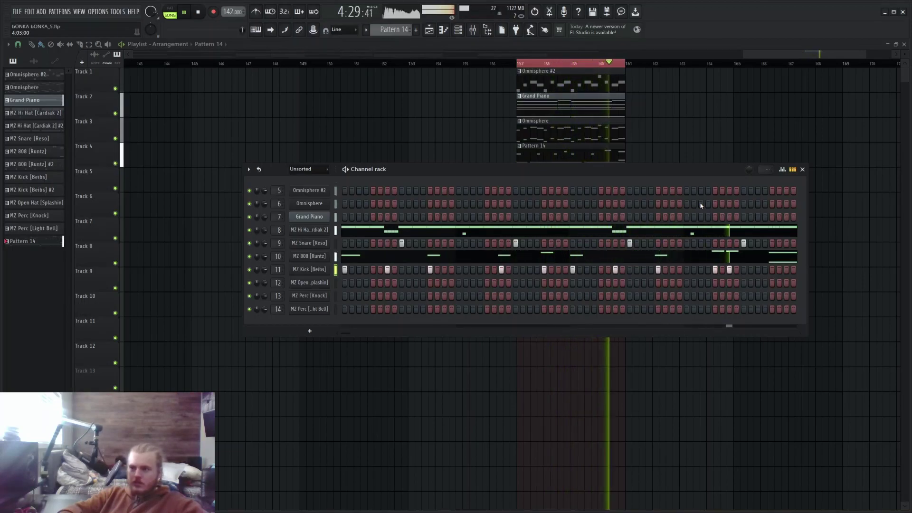
key("space")
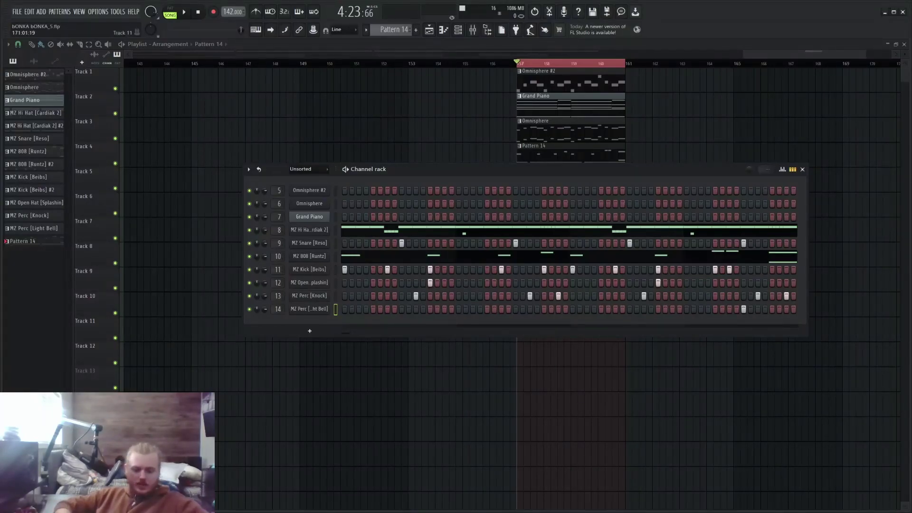
key("space")
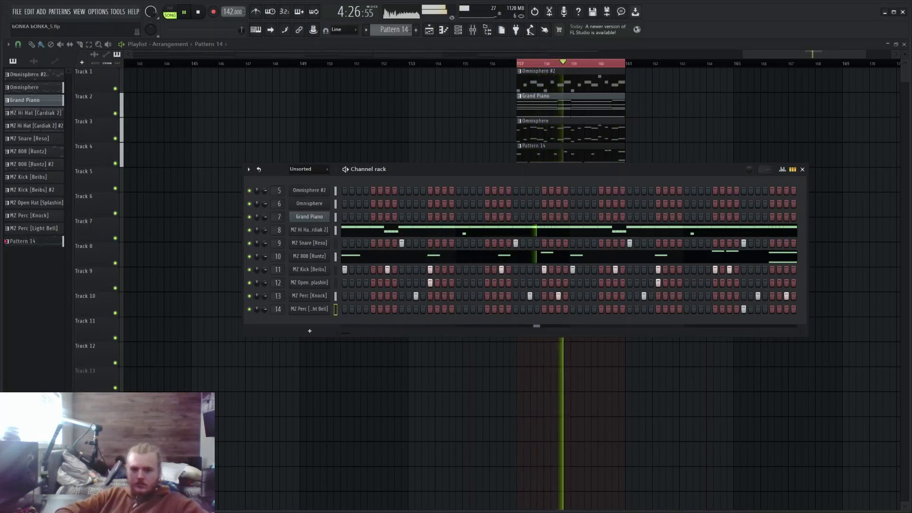
key("space")
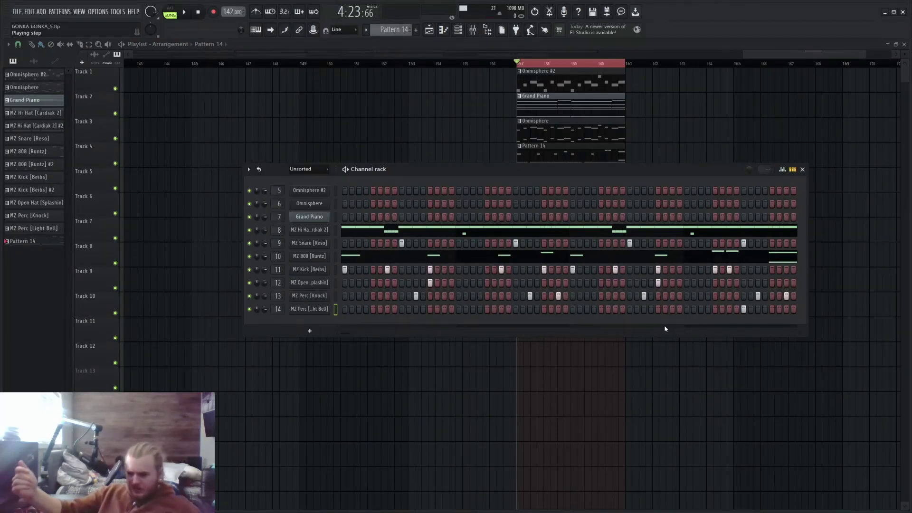
Close the Channel rack and split Pattern 14 by channel into separate drum patterns.
left_click(801, 170)
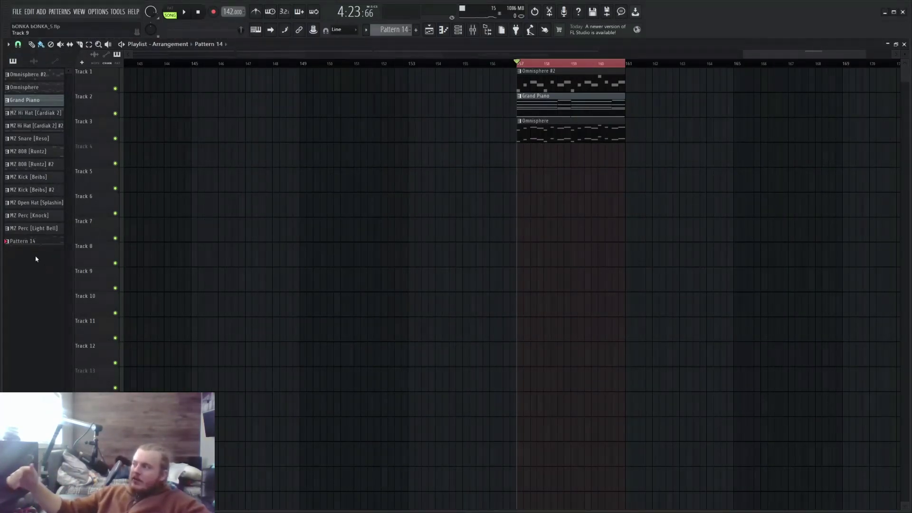
right_click(10, 242)
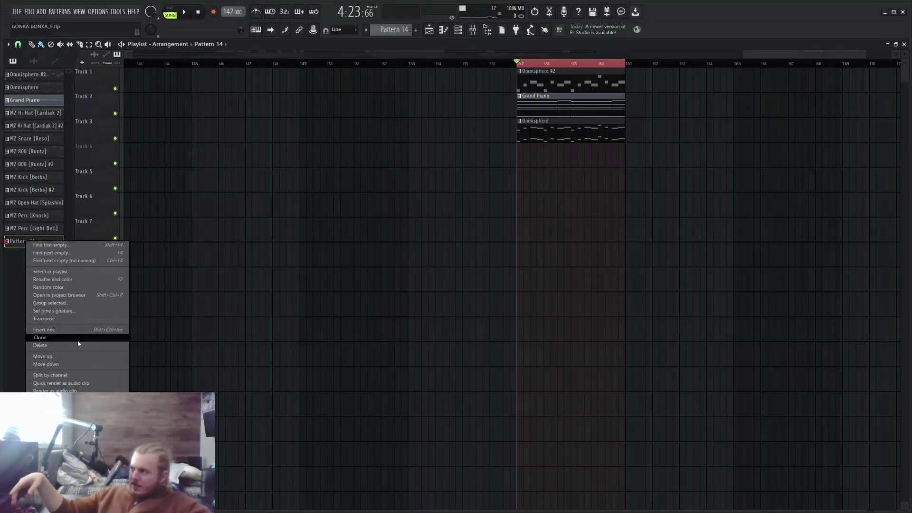
left_click(68, 375)
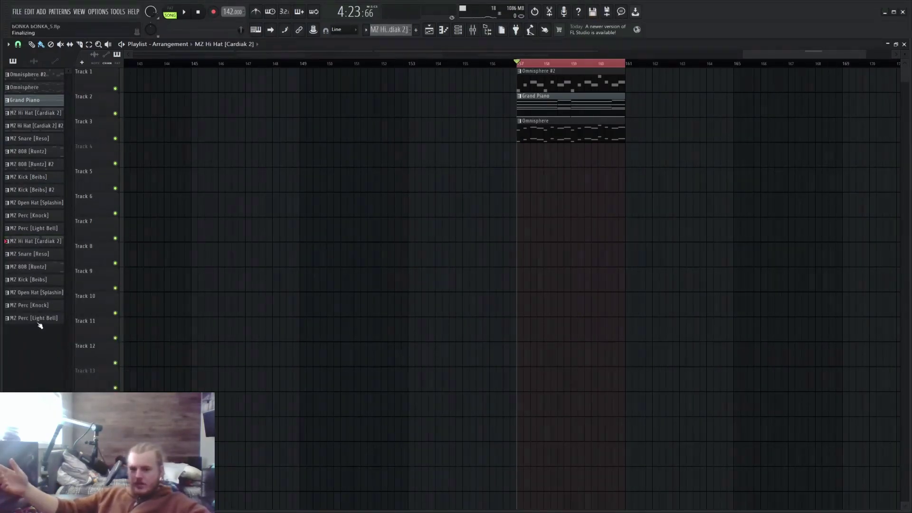
Delete the melody clips around bar 157 from the playlist and undo the last two edits.
key("Delete")
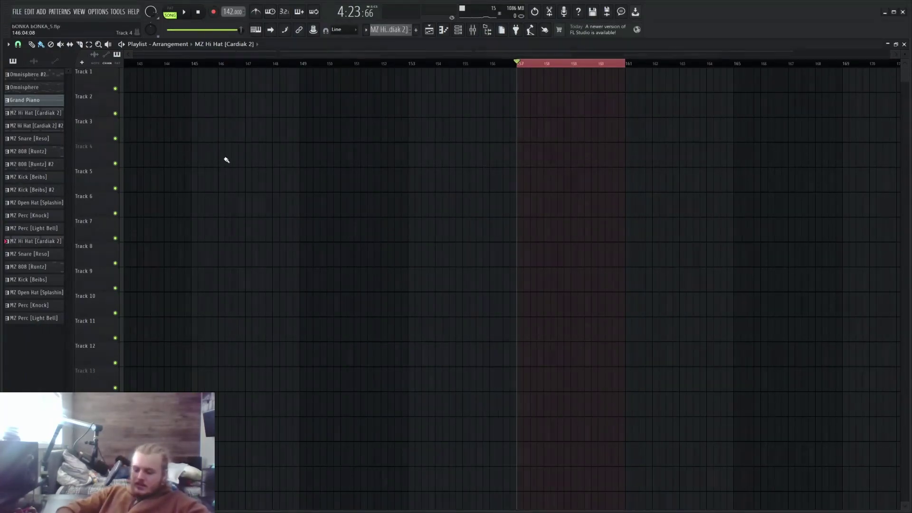
key("ctrl+z")
key("ctrl+z")
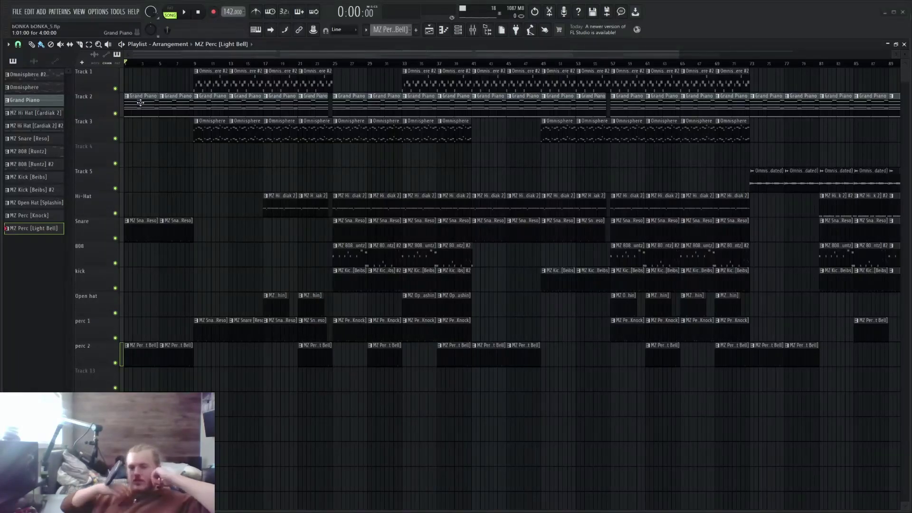
Remove the Grand Piano clips at bars 73 and 77 on Track 2 and return to the start of the arrangement.
scroll(141, 103, "up", 1)
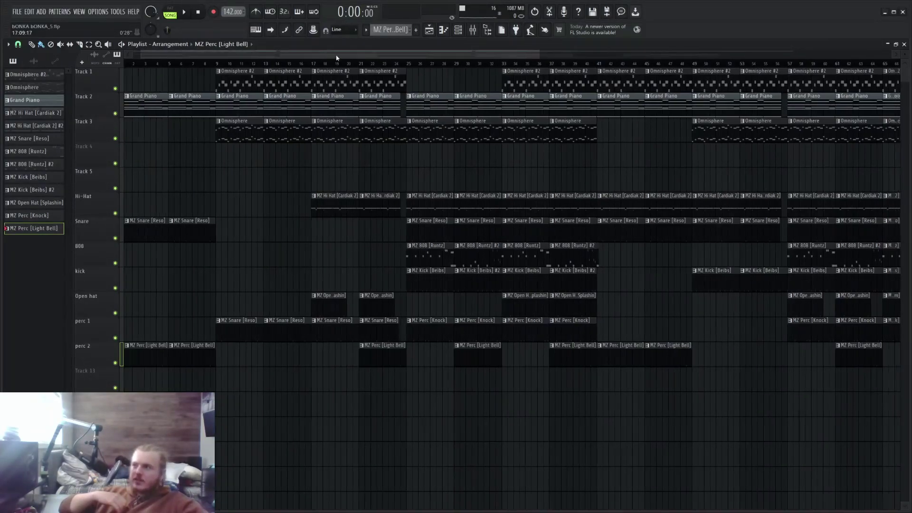
scroll(499, 90, "right", 6)
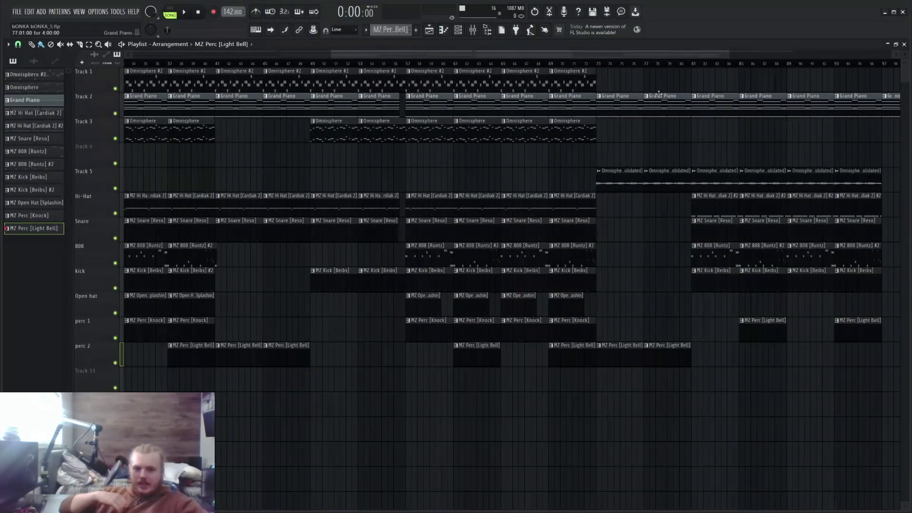
right_click(657, 106)
right_click(642, 106)
left_click_drag(424, 53, 235, 49)
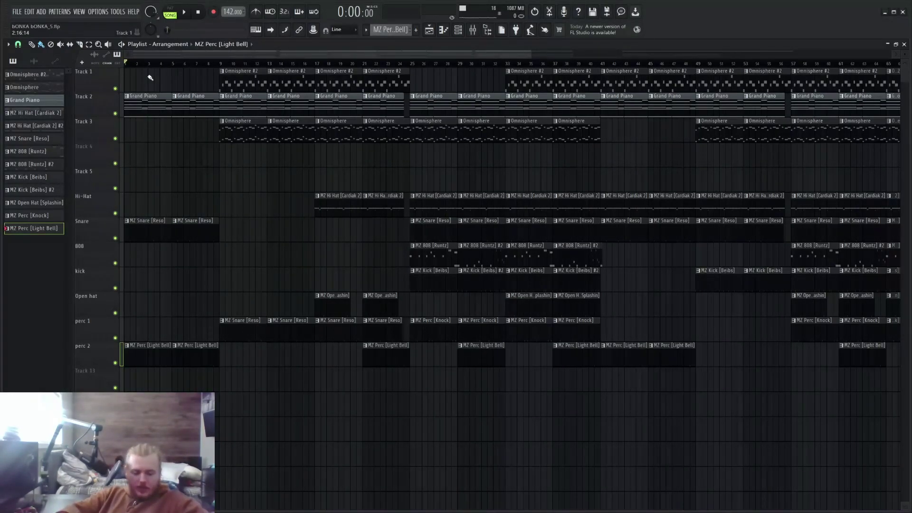
Play the intro from bar 1 and return the playhead to the beginning of the arrangement.
key("space")
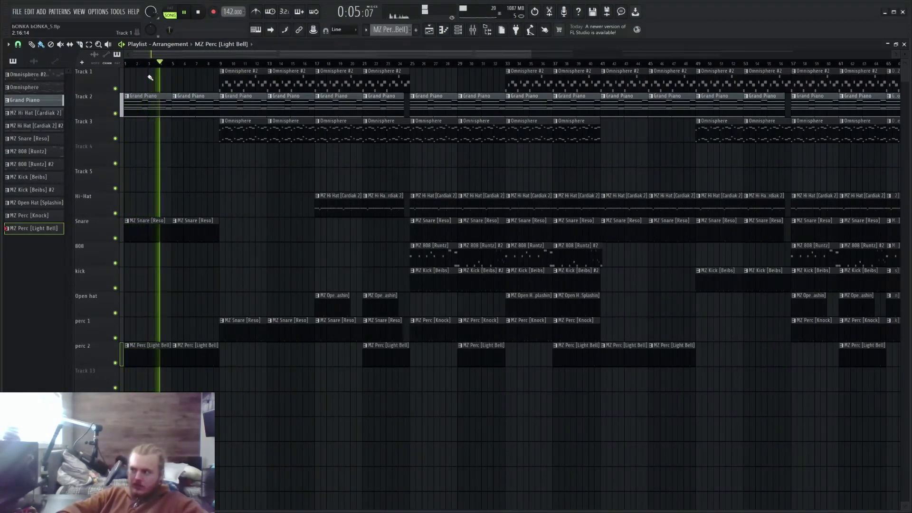
key("space")
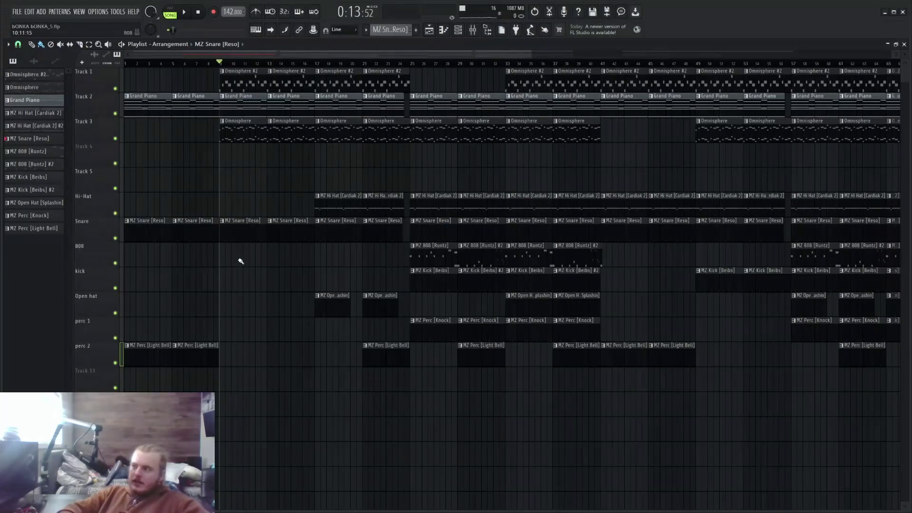
left_click_drag(224, 63, 88, 62)
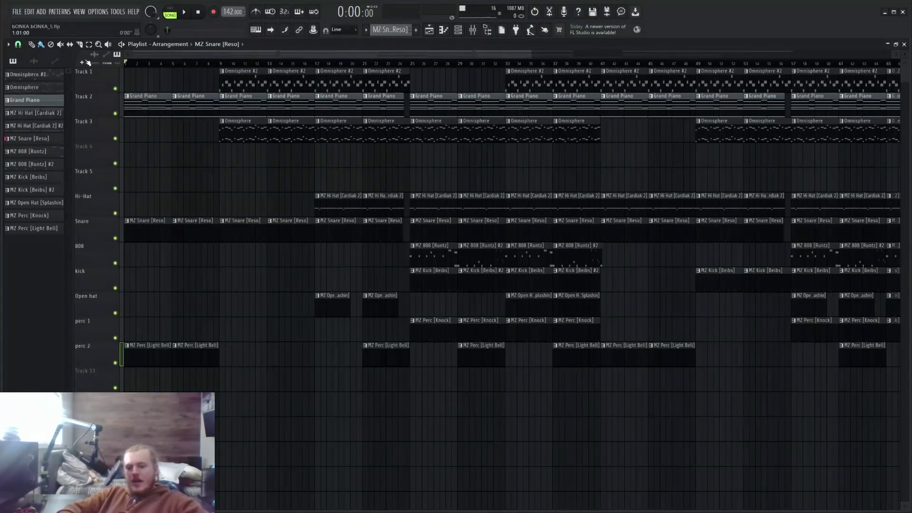
Play the arrangement from about bar 8 to hear the Omnisphere melodies enter over the piano and snare.
left_click(207, 63)
key("space")
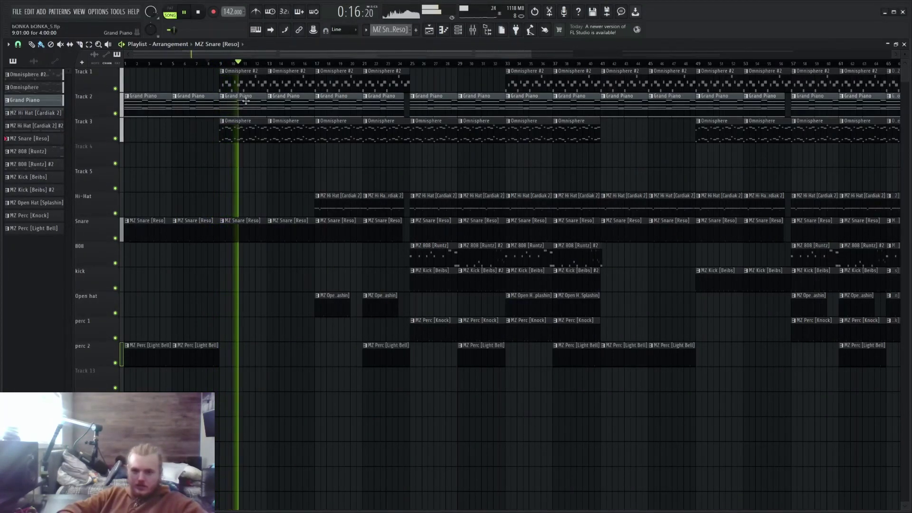
key("space")
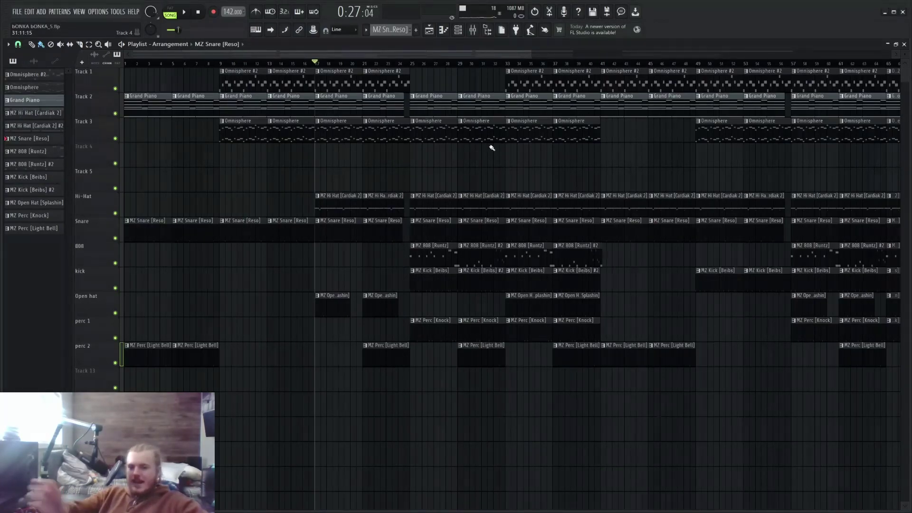
Play the hi-hat and open hat section from bar 17, and play the lead-in to the 808 and kick from about bar 23.
key("space")
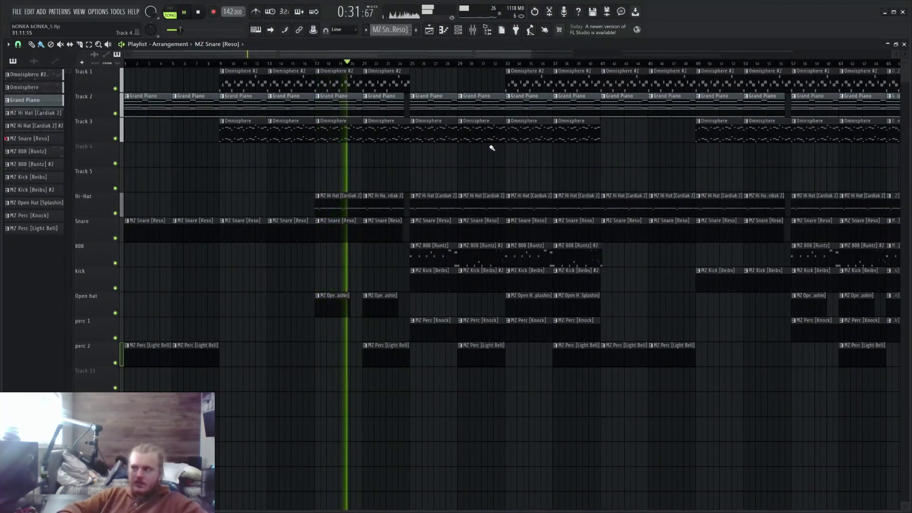
key("space")
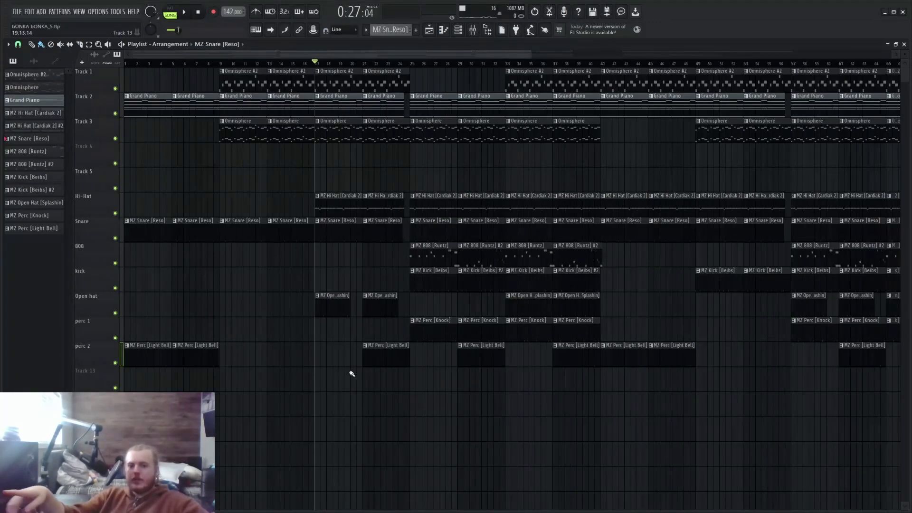
left_click(392, 62)
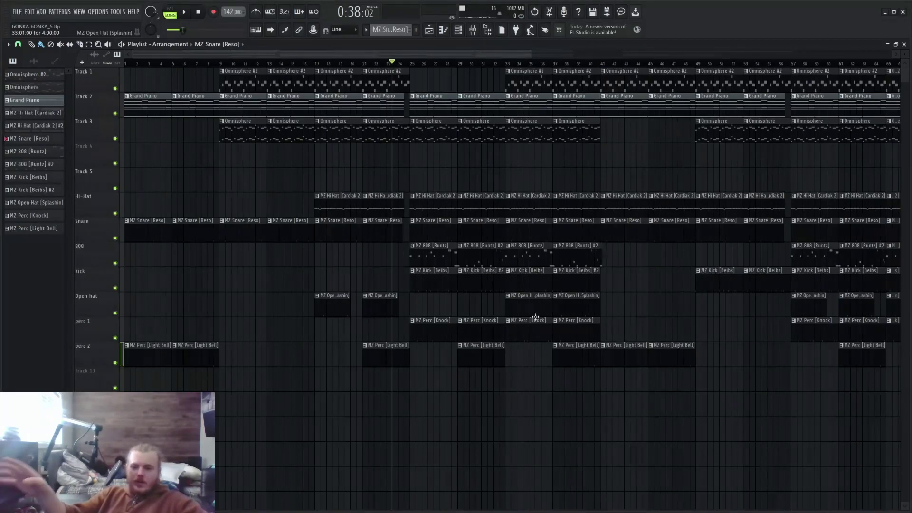
key("space")
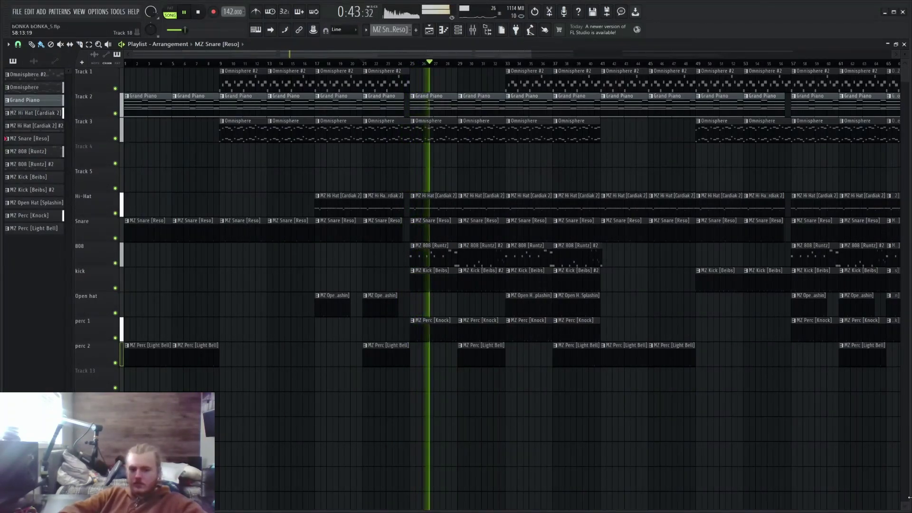
Stop playback, move the playhead to bar 81, and play the half-time Omnisphere section with piano and drums from there.
key("space")
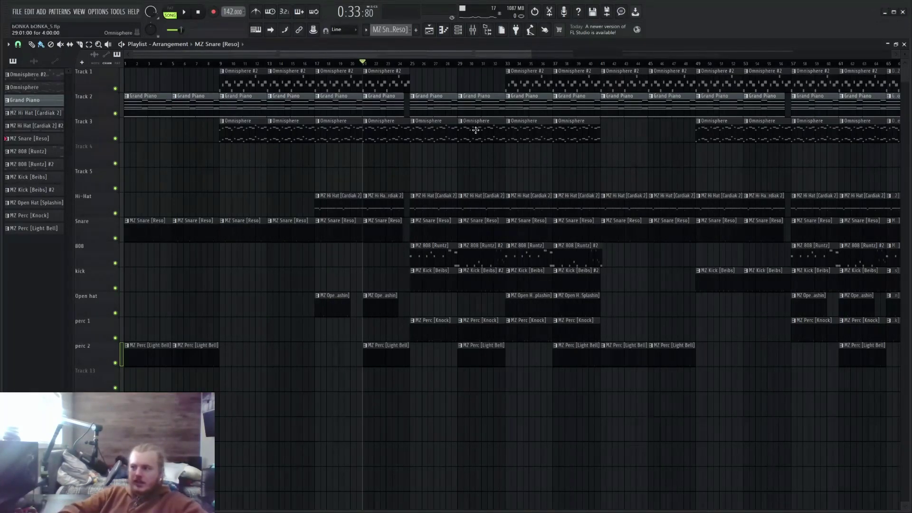
scroll(341, 353, "right", 1)
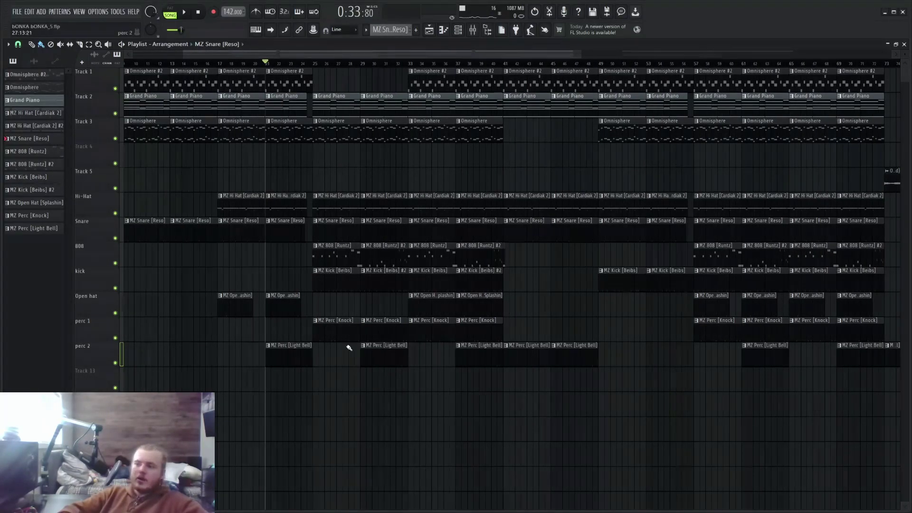
scroll(467, 54, "right", 1)
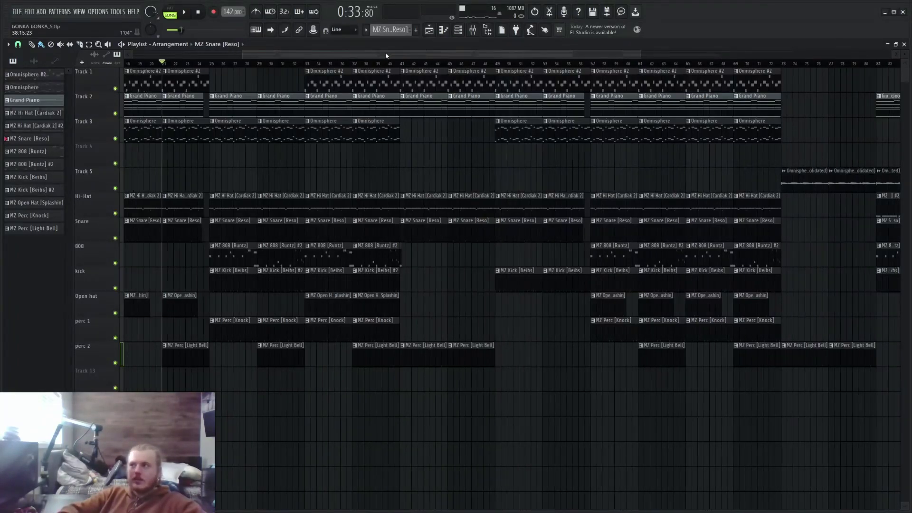
scroll(752, 153, "down", 6)
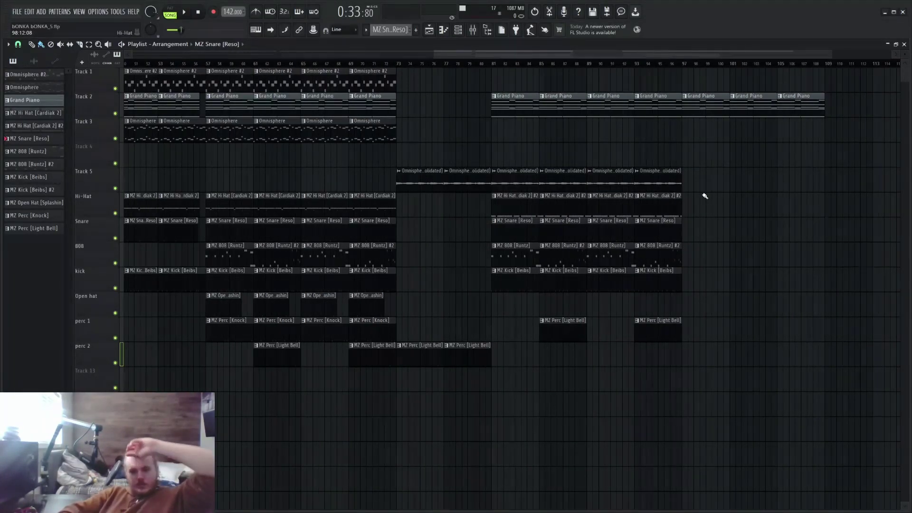
mouse_move(496, 63)
left_mouse_down()
mouse_move(413, 63)
mouse_move(493, 65)
left_mouse_up()
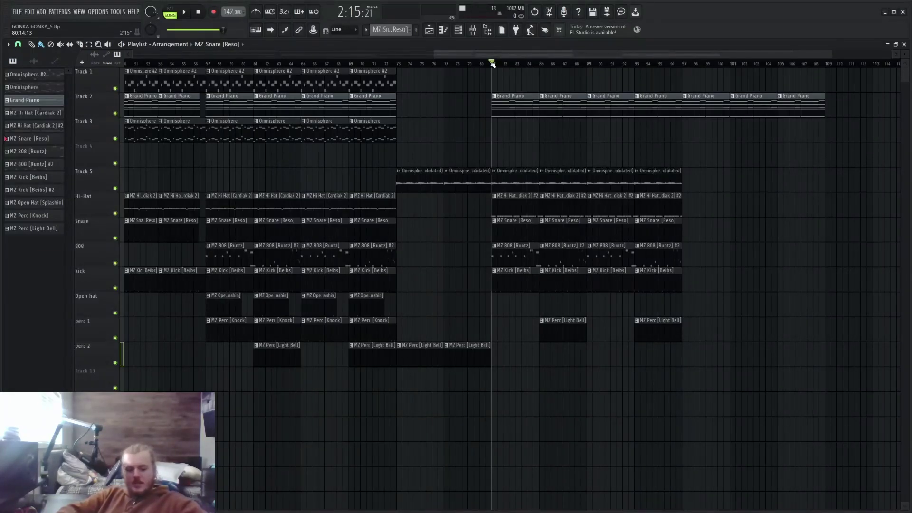
key("space")
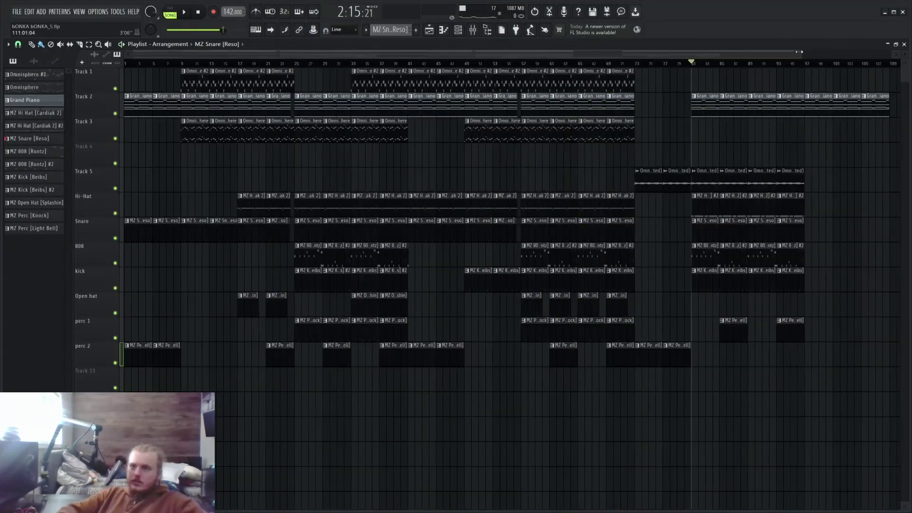
Fit nearly the whole arrangement in the playlist view and open the mixer to show the beat's channel inserts.
left_click_drag(798, 51, 790, 51)
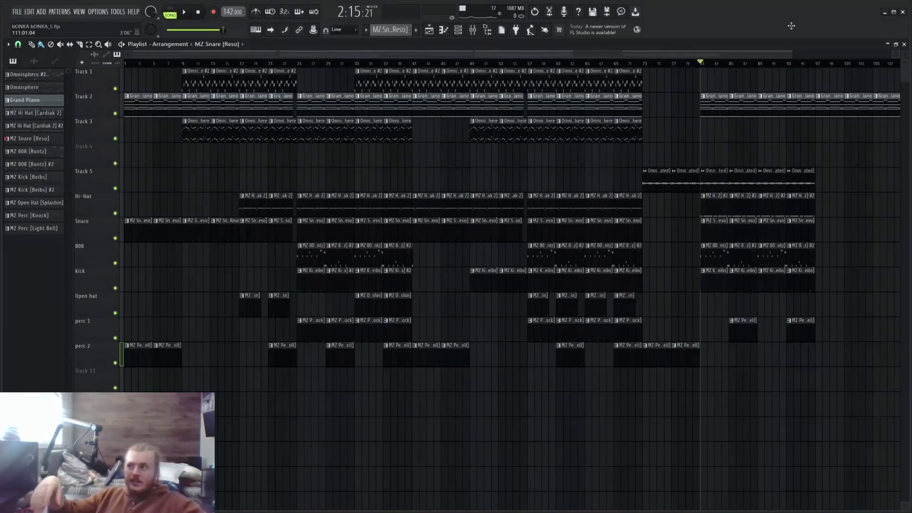
left_click(472, 30)
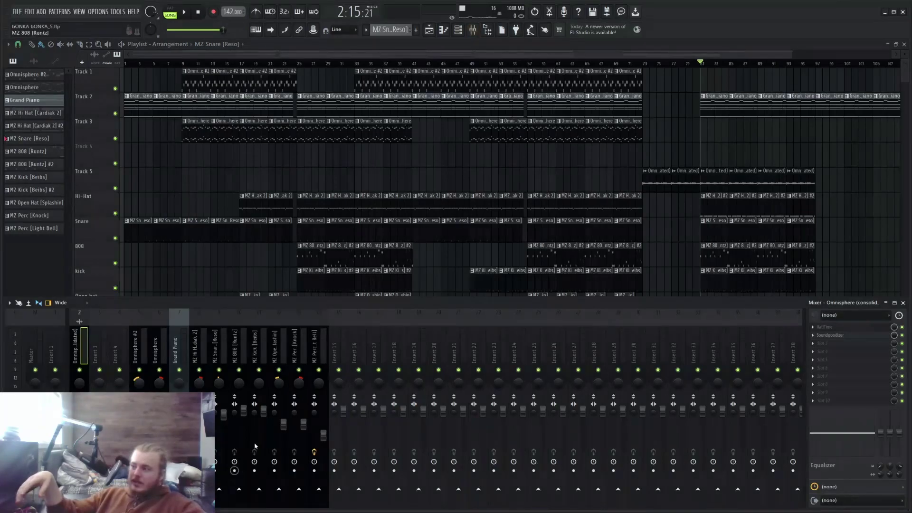